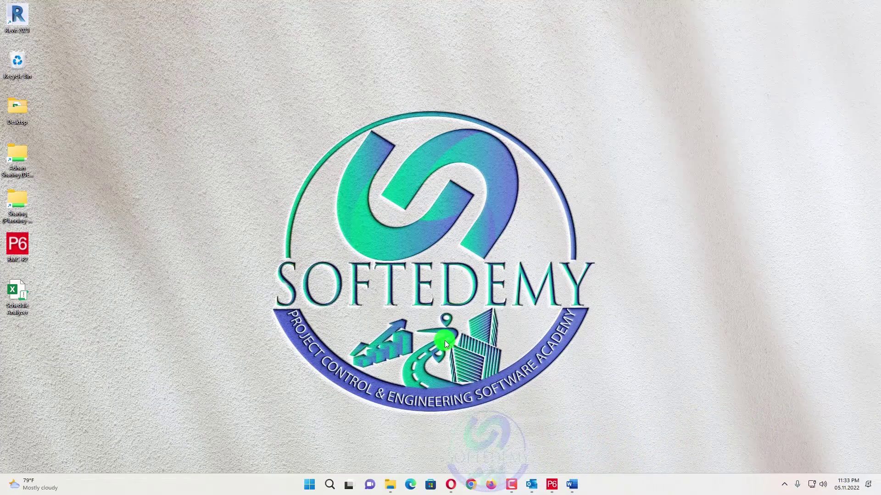
- Bring the Primavera P6 Activities view of project RMC-R2 to the front
click(552, 485)
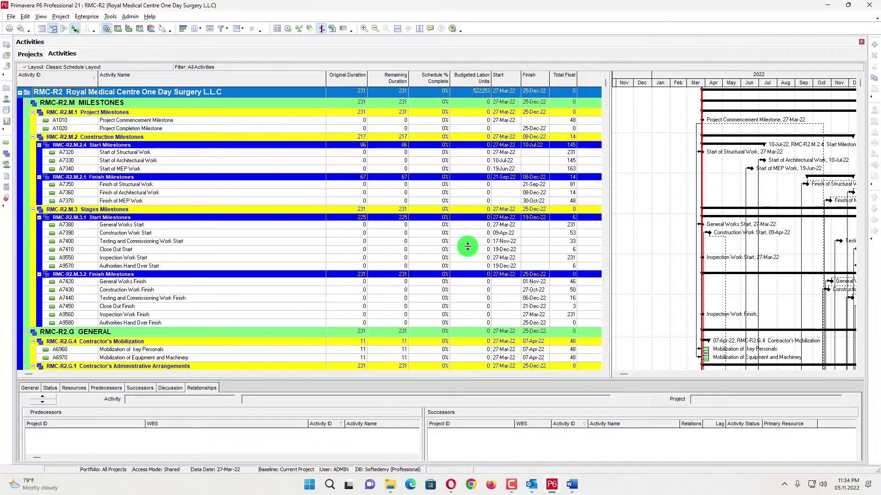
- Minimize Primavera P6 and open the Schedule Analyzer workbook from its desktop shortcut
click(823, 6)
double_click(13, 296)
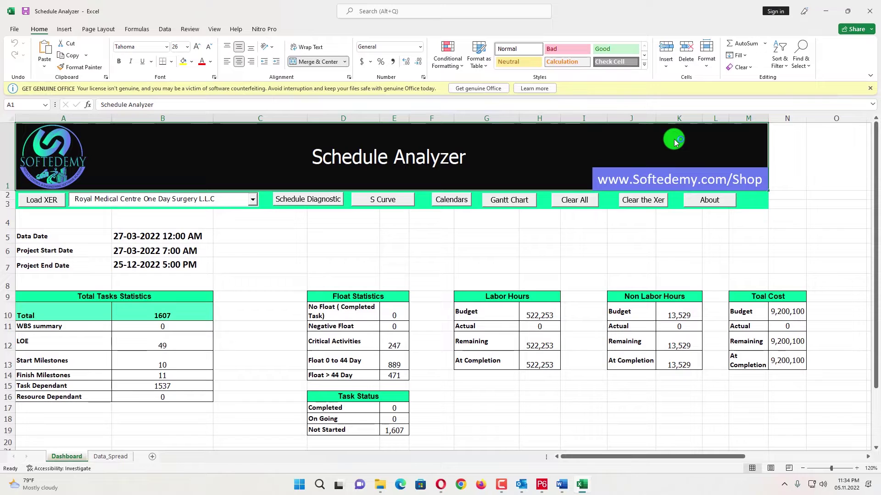
- Clear all Royal Medical Centre data from the dashboard and close the Get Genuine Office warning
click(574, 200)
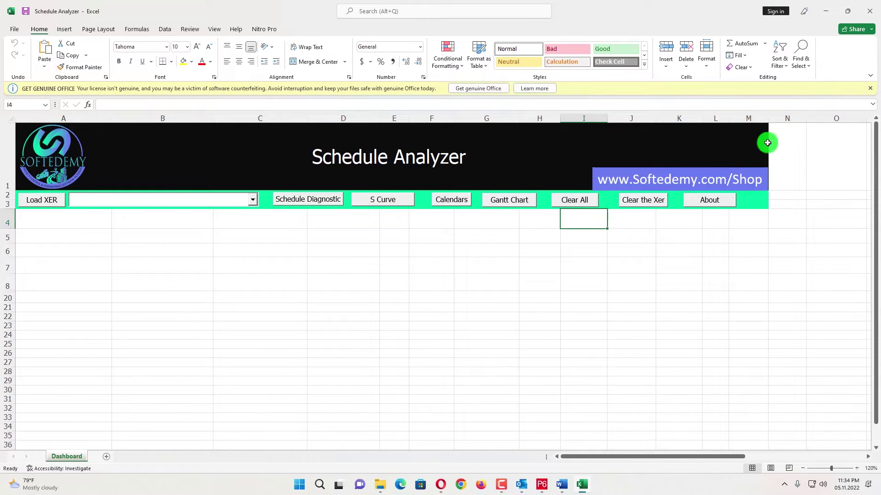
click(871, 90)
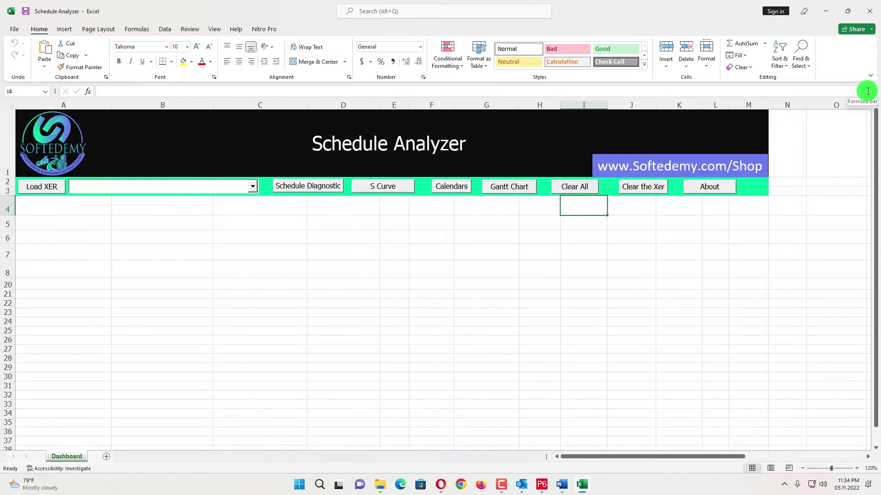
- Load the RMC-R2 XER file and select the Royal Medical Centre One Day Surgery L.L.C project
mouse_move(330, 492)
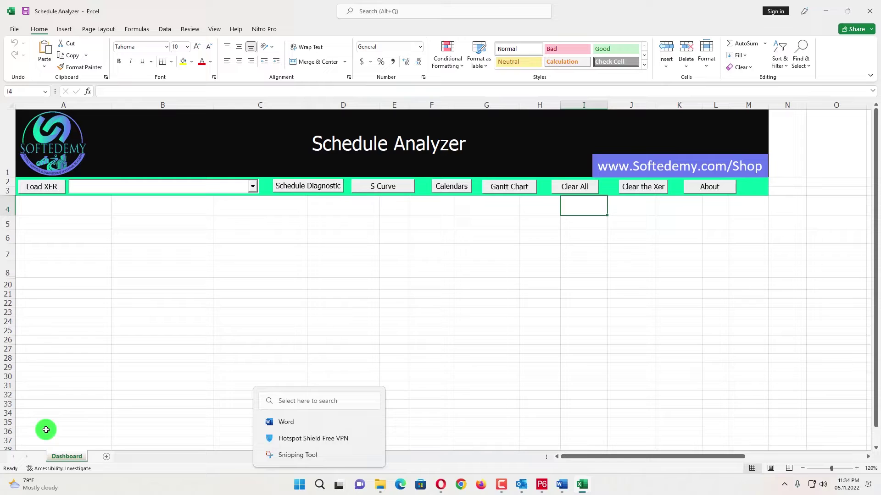
click(47, 188)
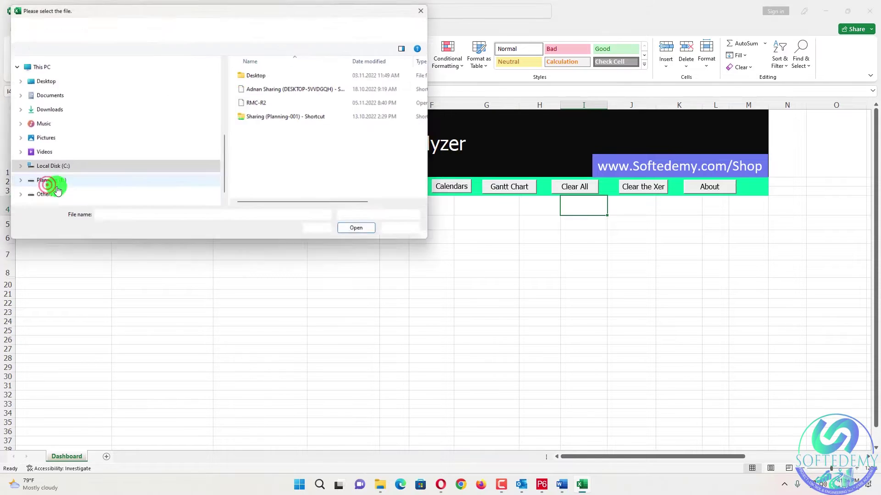
click(255, 104)
click(351, 230)
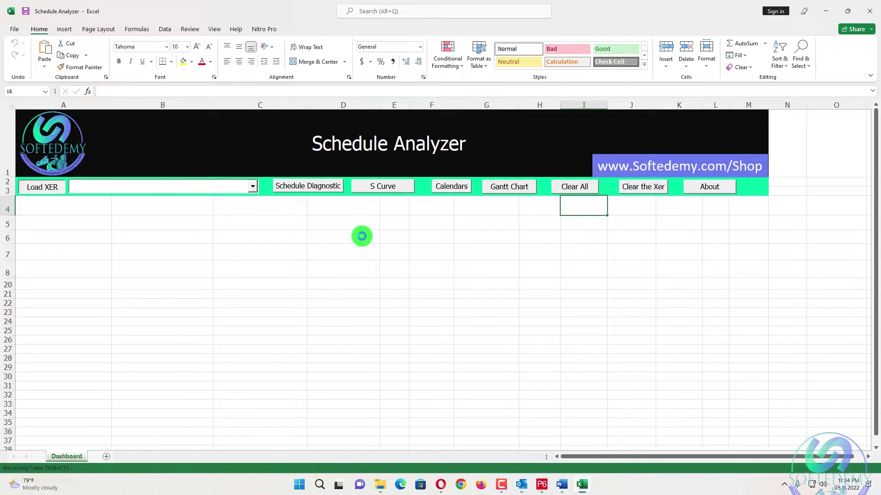
click(250, 186)
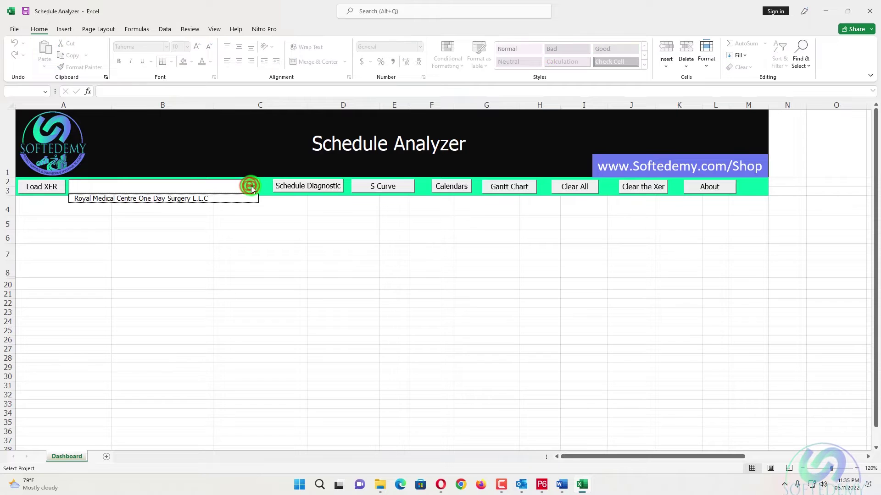
click(230, 202)
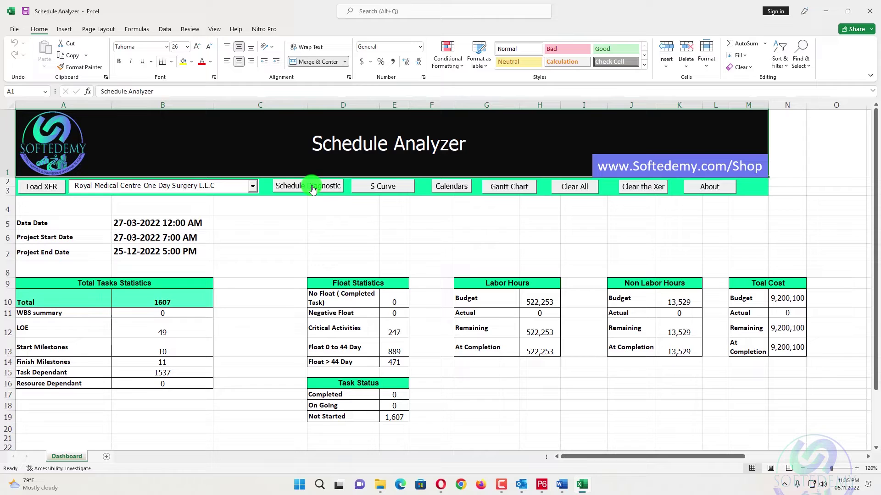
- Run Schedule Diagnostic with High Duration and High Float both changed from 44 to 28
click(312, 187)
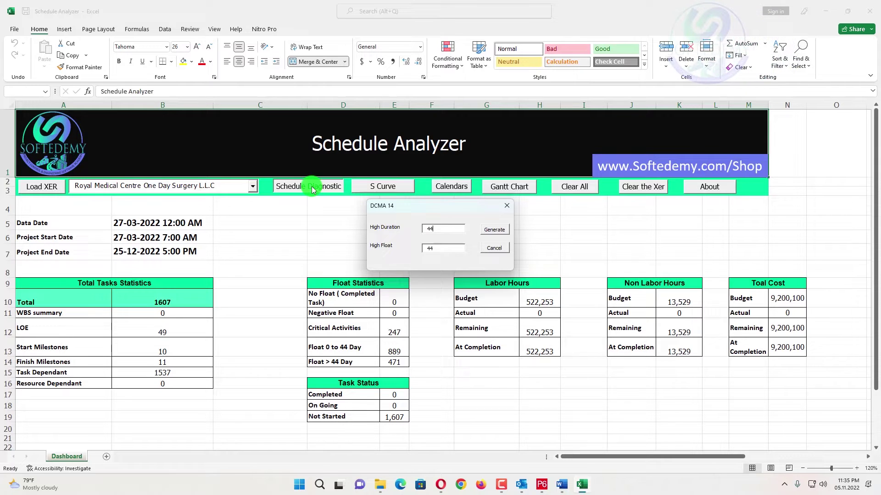
key(BackSpace)
key(BackSpace)
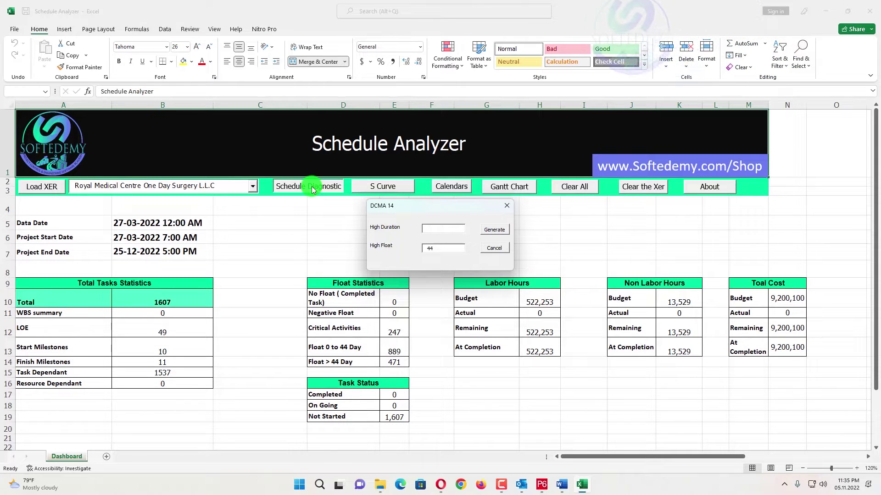
text(28)
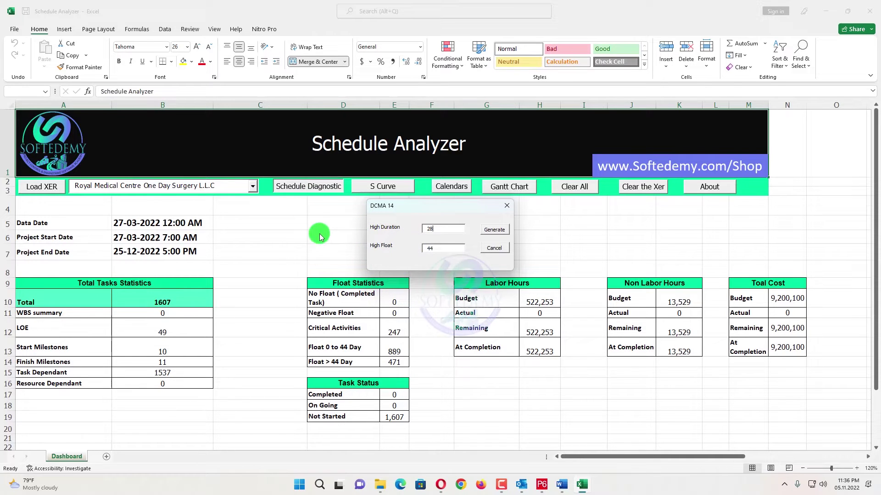
double_click(439, 248)
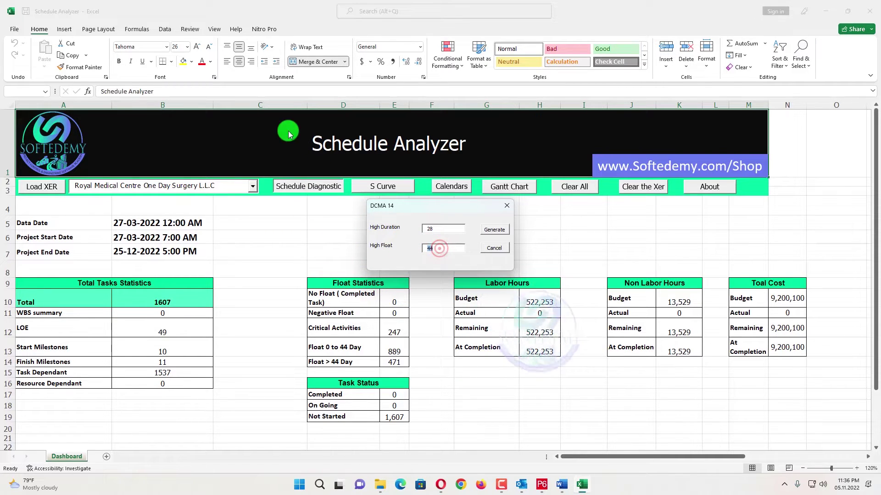
text(28)
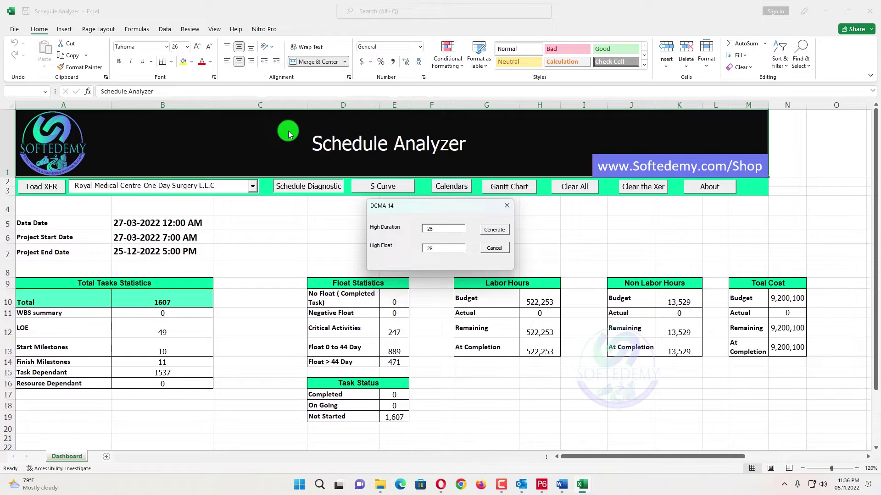
click(487, 232)
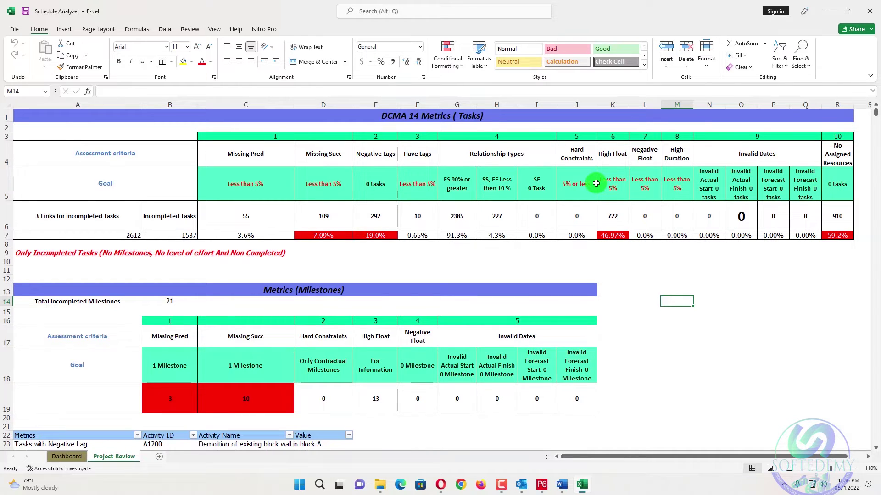
- Examine the review's criteria, Missing Pred and Incompleted Tasks rows, then the Dashboard task status table
drag(175, 153, 403, 167)
click(412, 160)
click(292, 152)
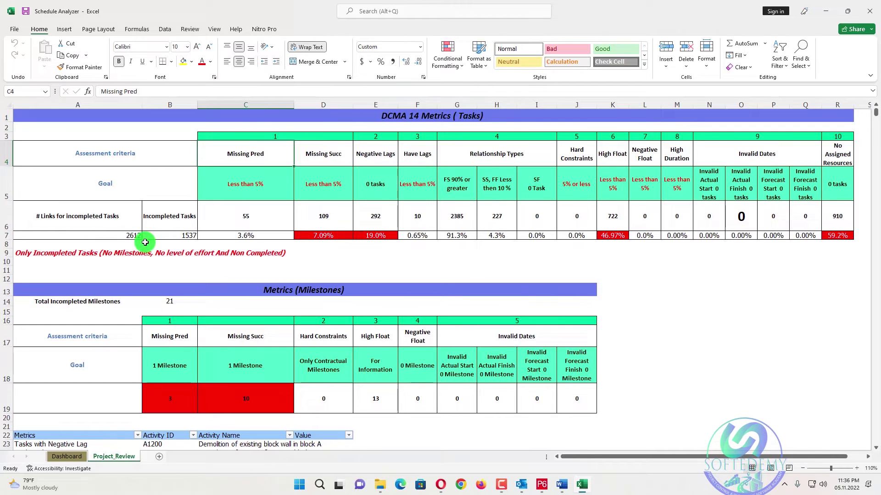
click(167, 215)
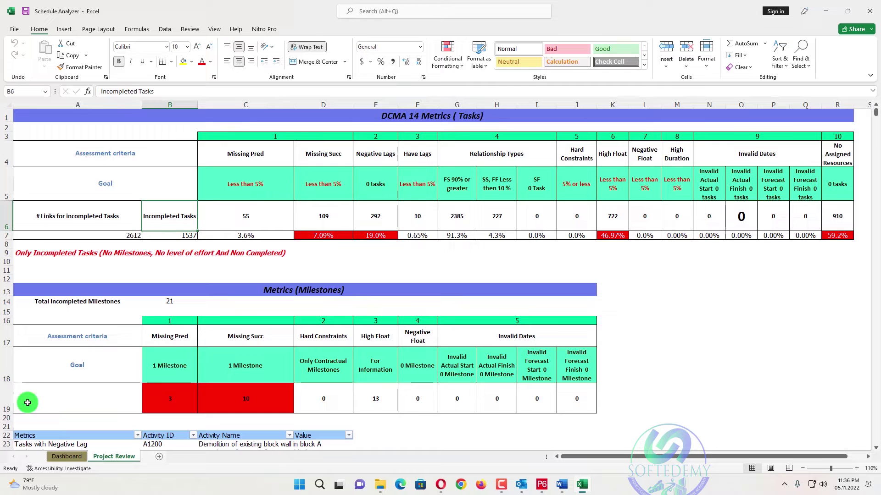
click(60, 457)
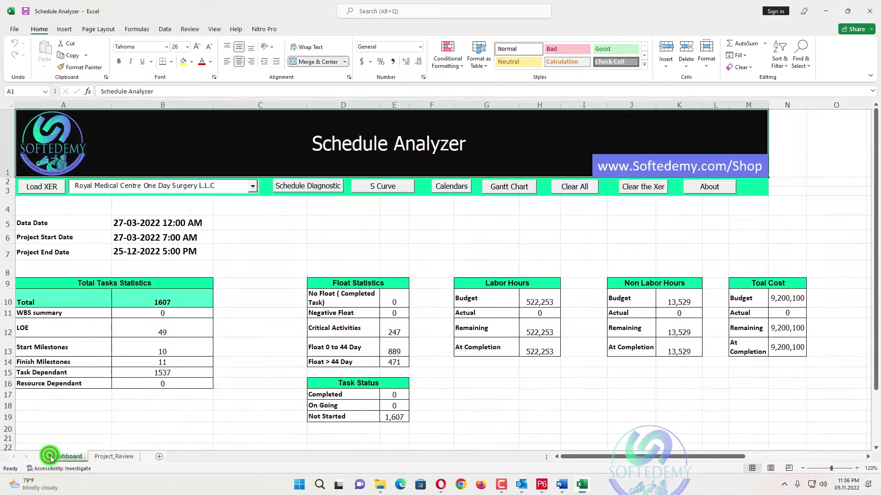
click(419, 417)
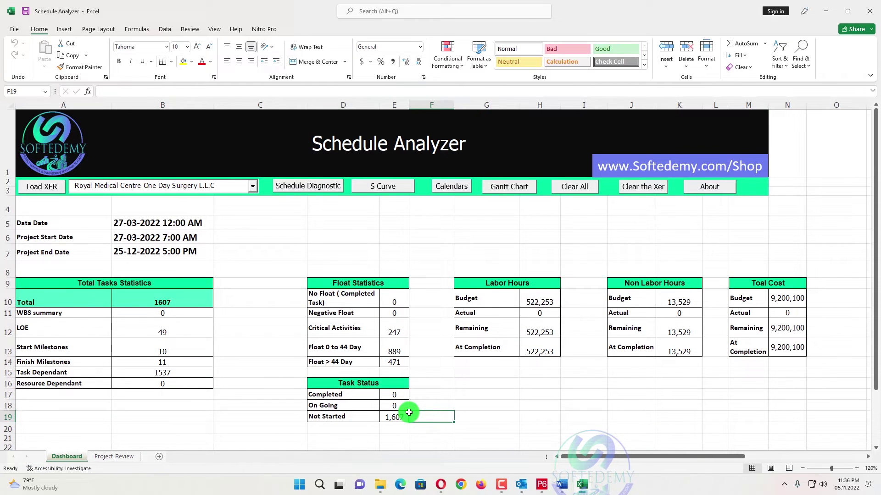
- Cross-check the Dashboard Task Dependant count of 1537 against the review's Incompleted Tasks total
click(134, 457)
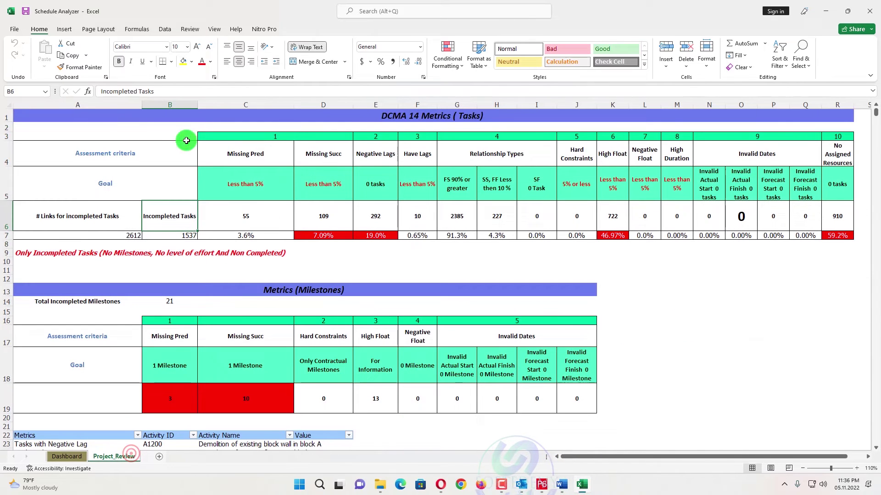
drag(48, 127, 707, 246)
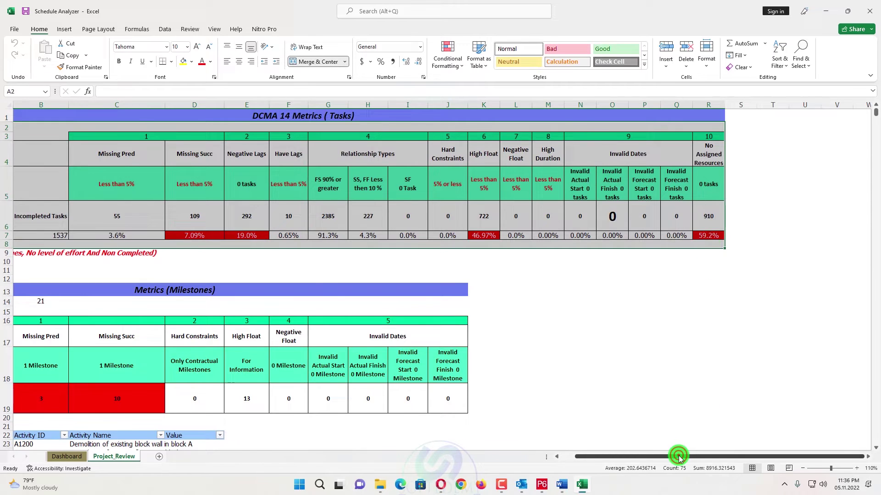
drag(680, 457, 665, 457)
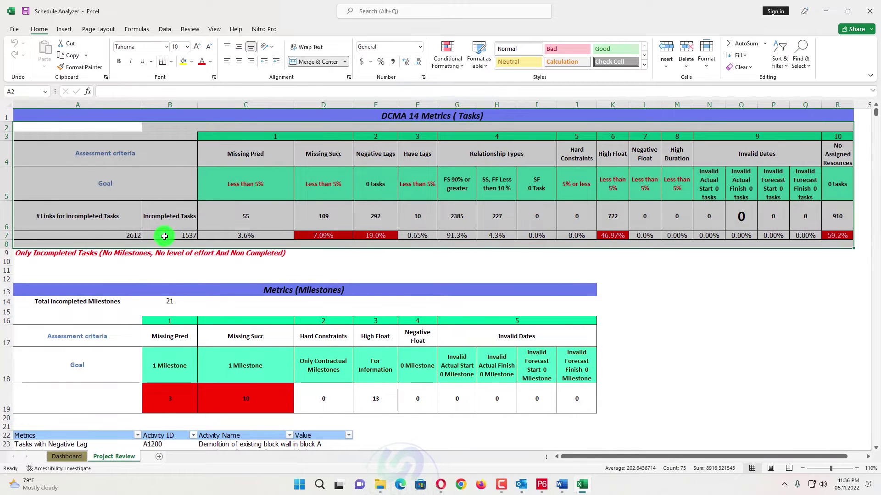
click(66, 457)
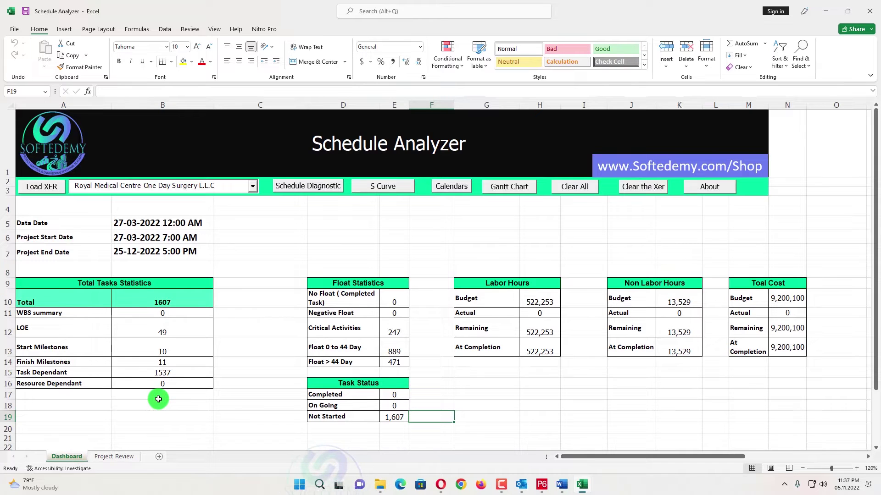
click(155, 375)
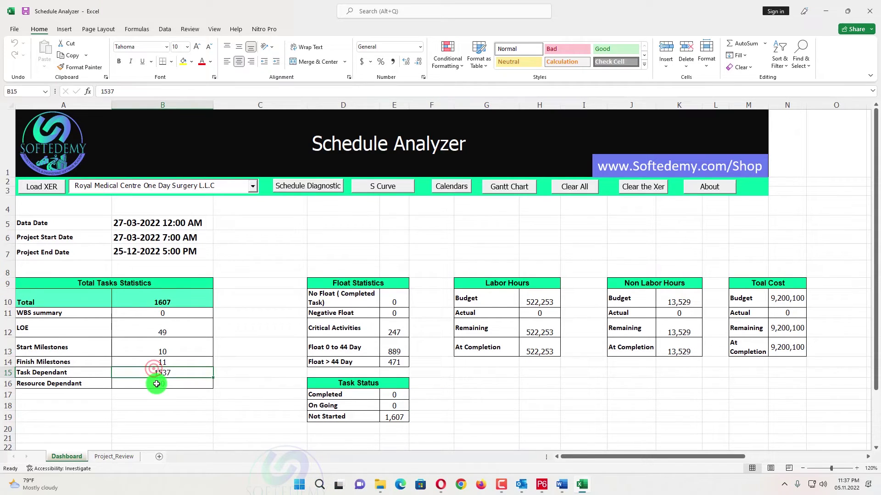
click(117, 456)
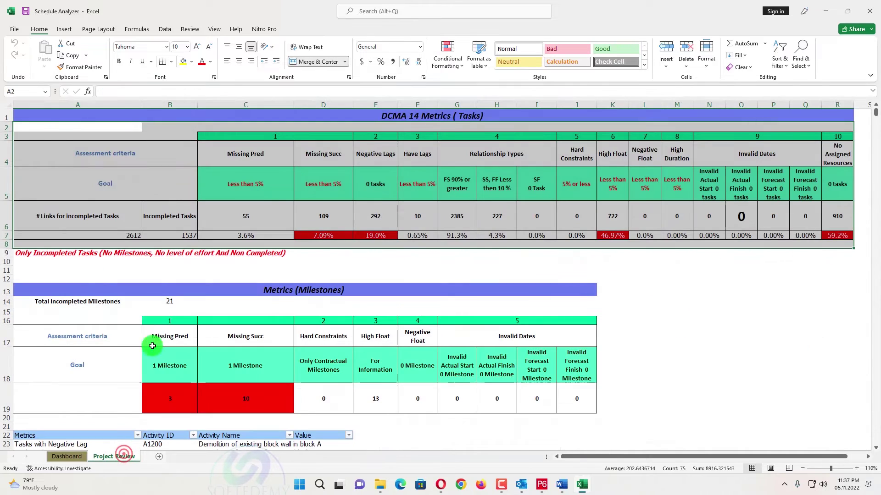
click(191, 235)
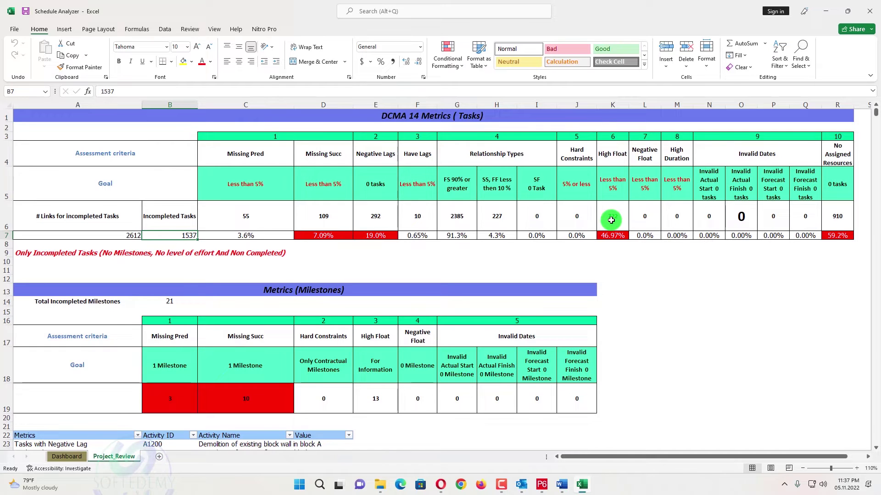
click(532, 320)
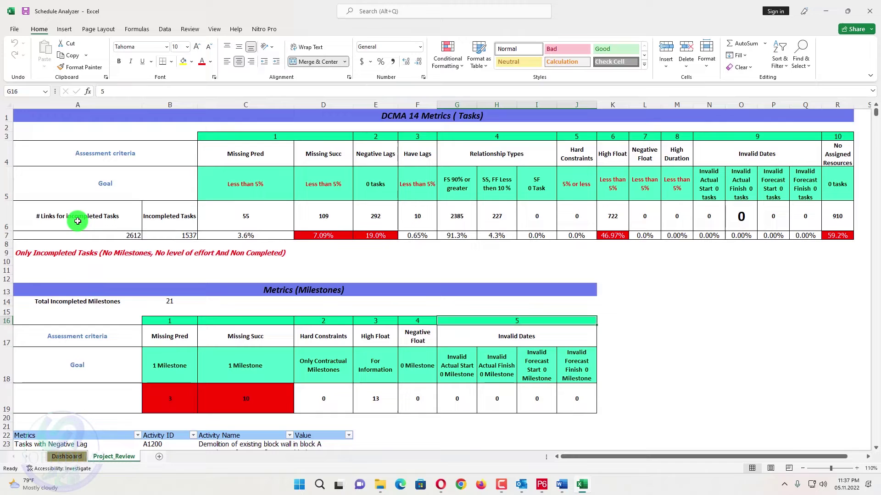
click(83, 456)
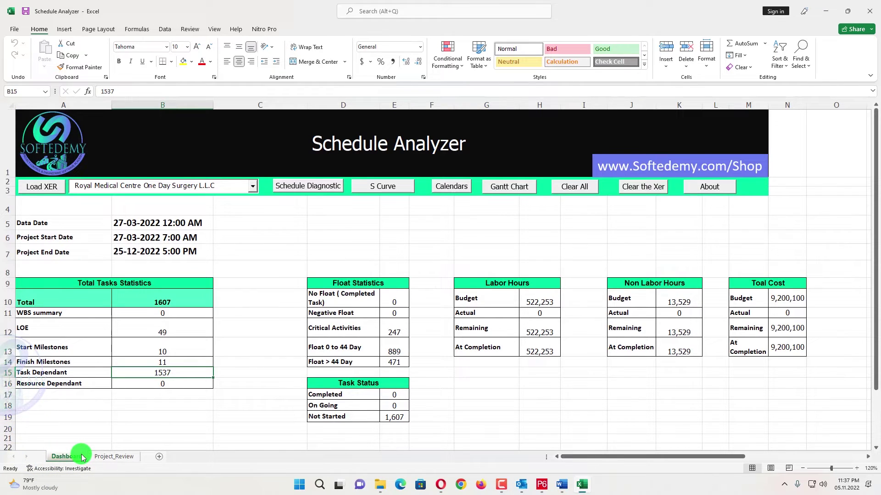
- Compare Missing Pred 55 (3.6%) and Missing Succ 109 (7.09%) of 1537 tasks with the 5% goal
click(111, 457)
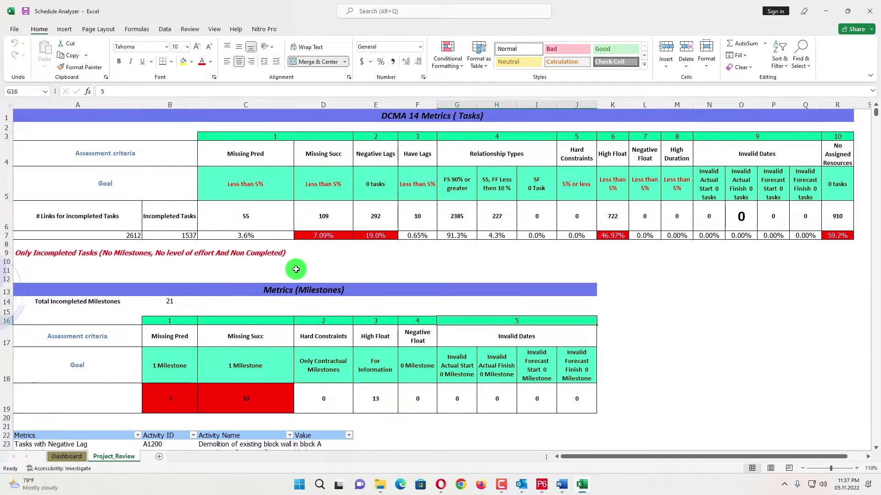
click(256, 177)
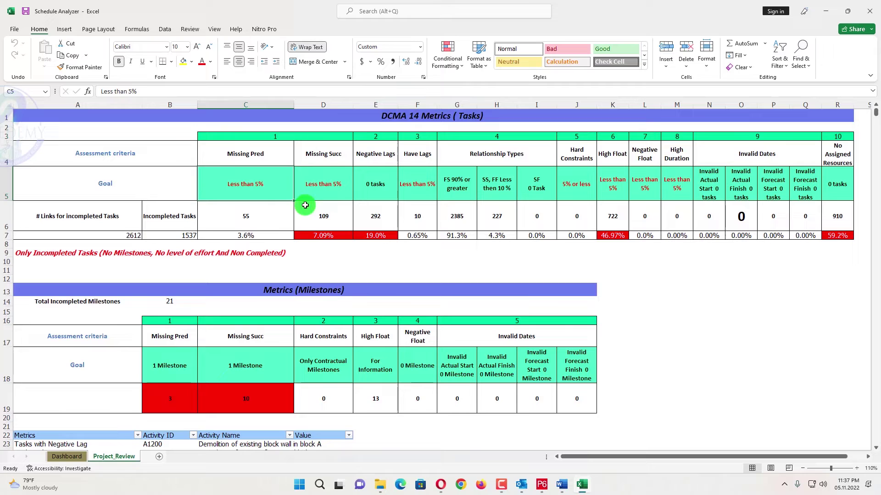
click(192, 233)
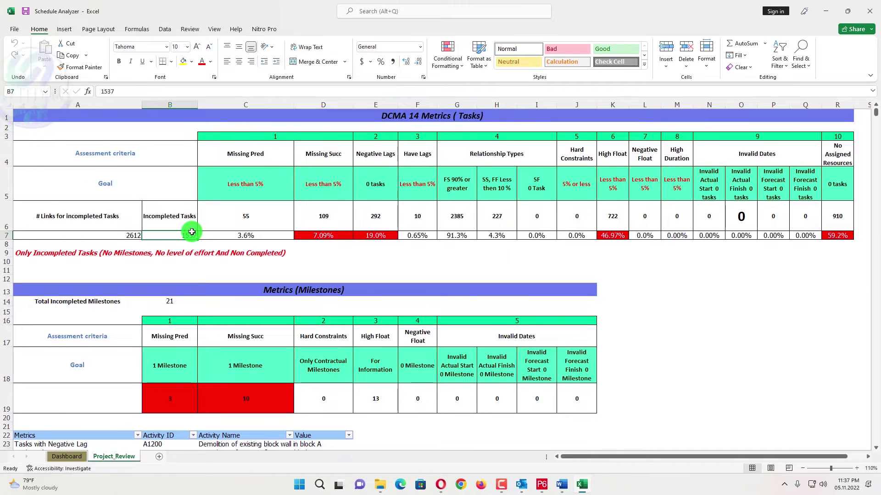
click(250, 210)
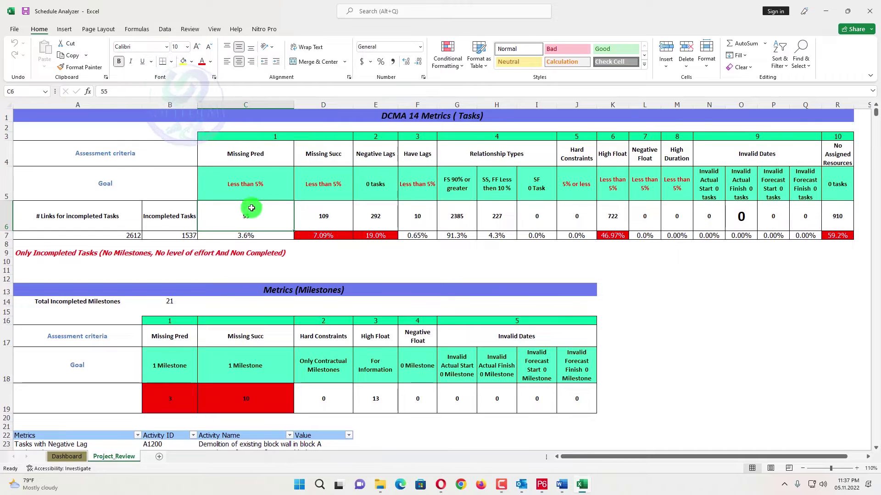
click(292, 236)
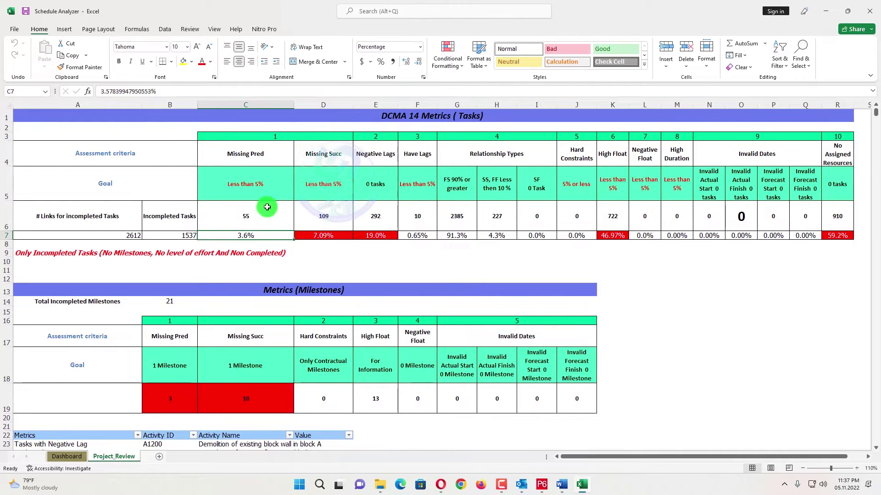
click(322, 159)
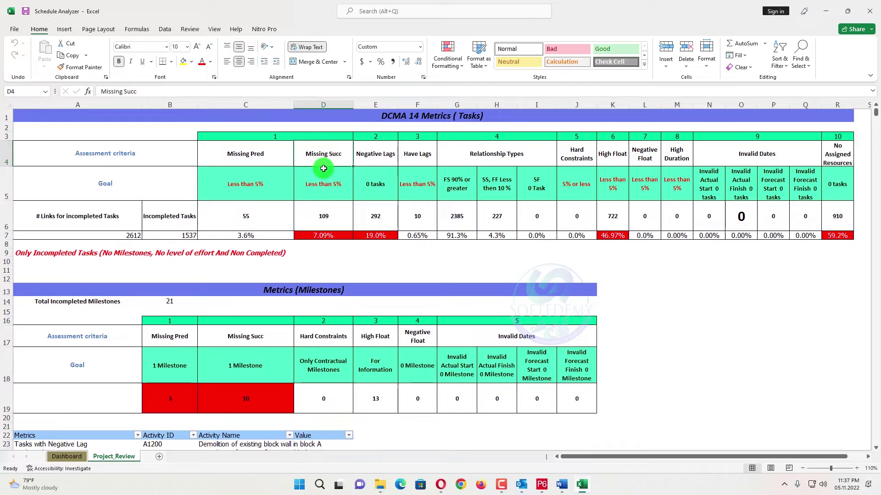
click(321, 236)
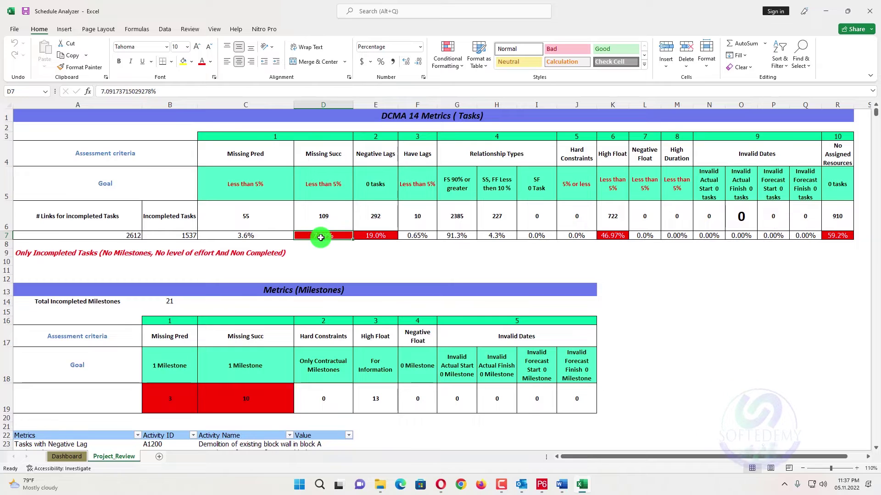
click(327, 216)
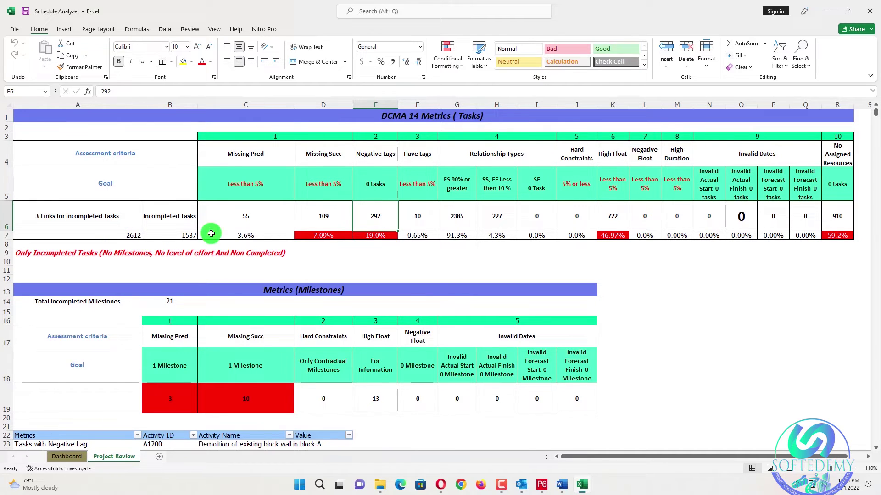
click(383, 234)
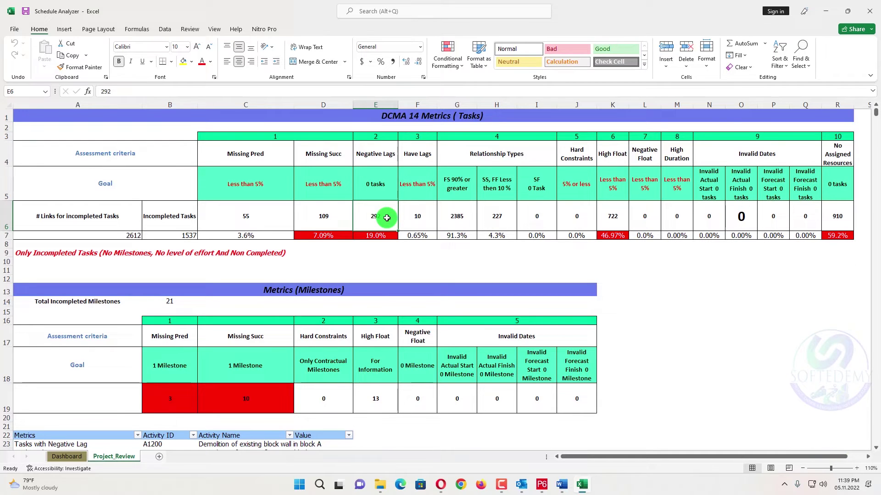
click(418, 213)
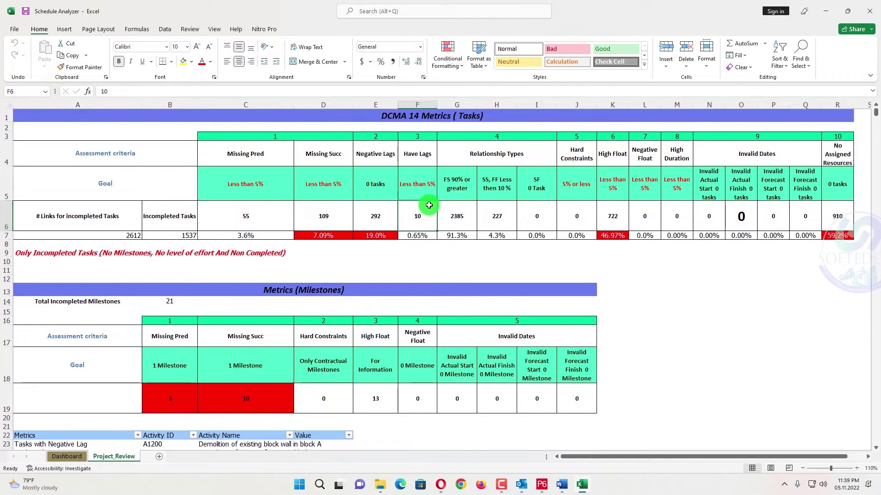
click(426, 211)
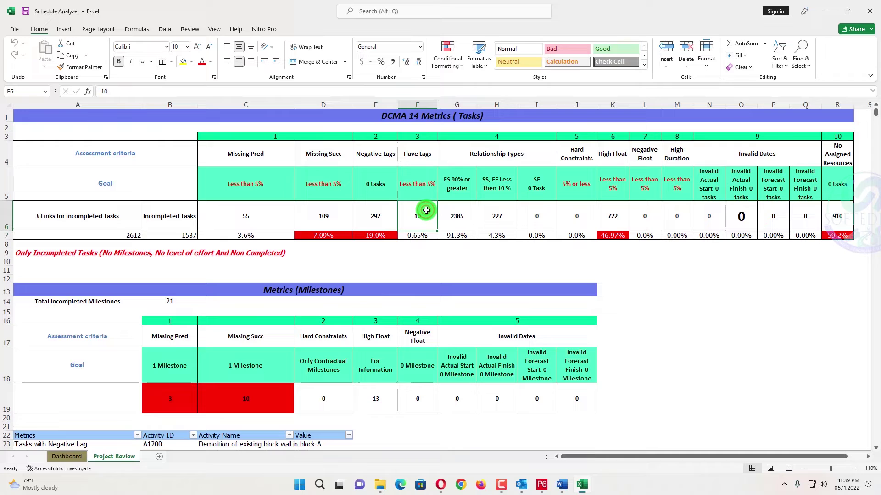
drag(379, 149, 381, 230)
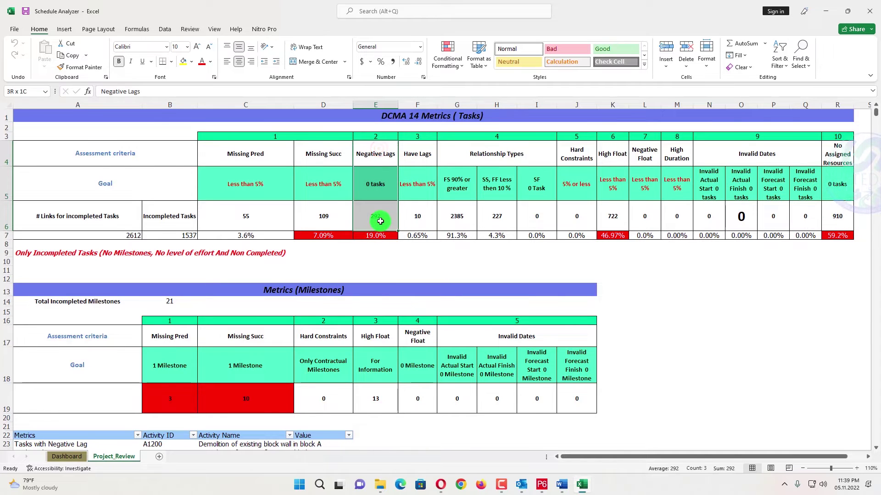
click(411, 219)
click(419, 237)
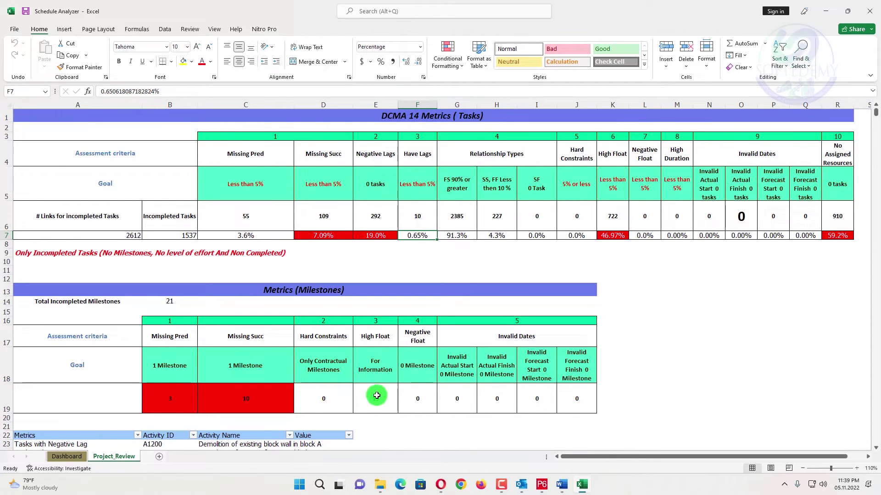
click(458, 193)
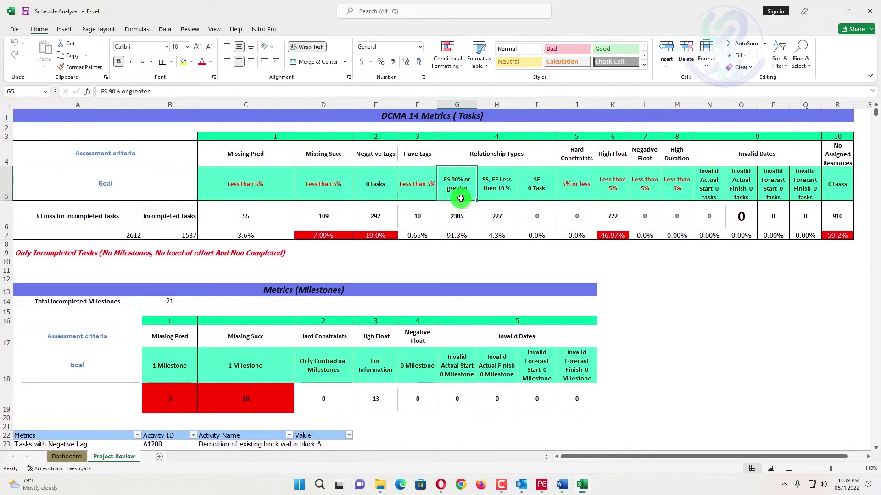
click(456, 235)
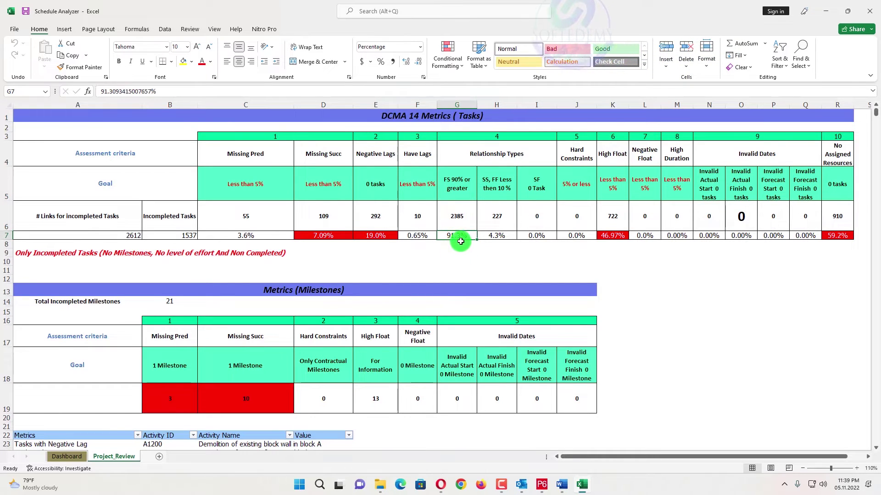
click(496, 217)
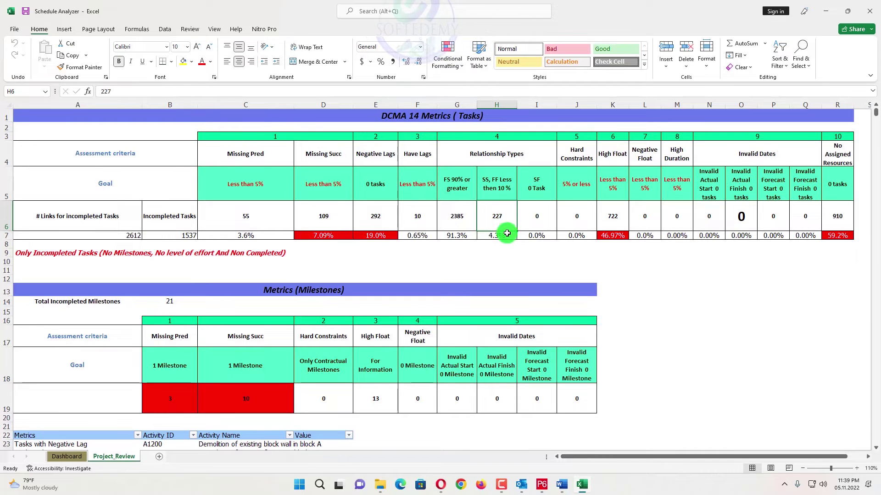
click(507, 236)
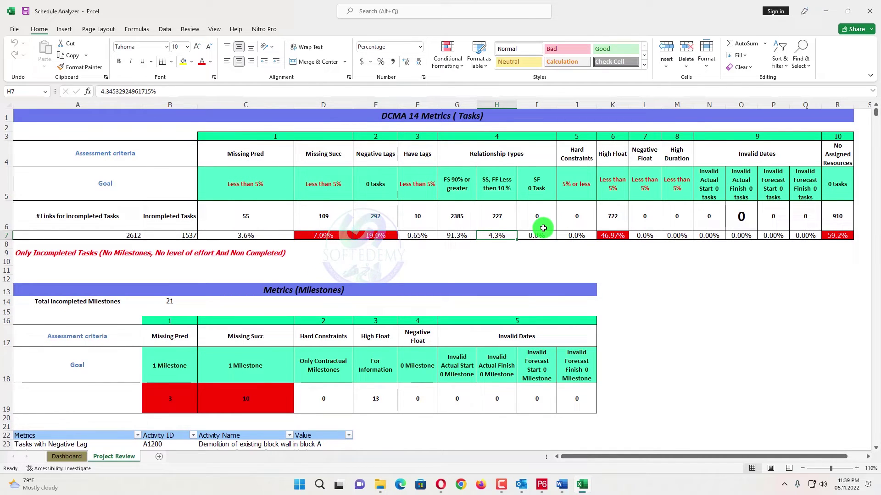
click(542, 233)
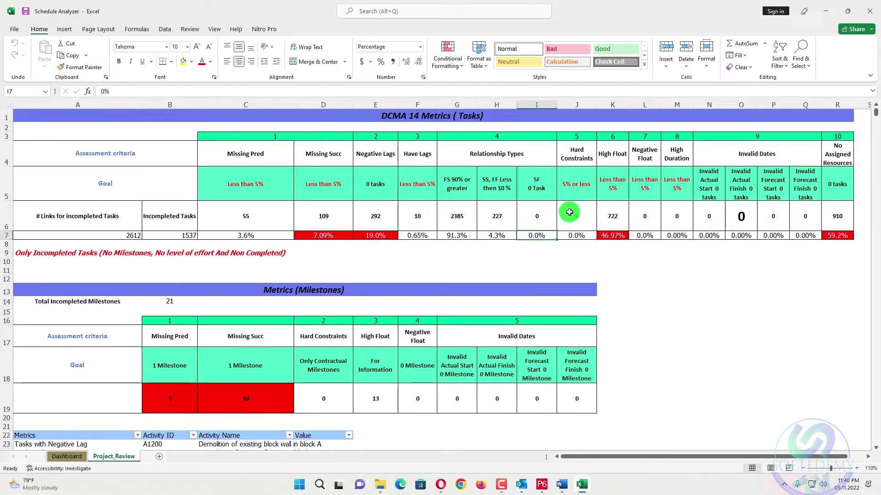
drag(578, 210, 578, 235)
click(585, 262)
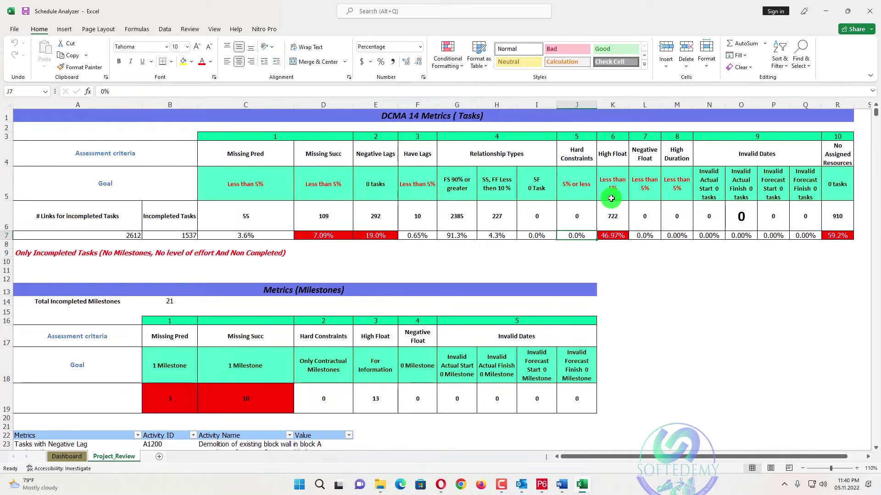
click(616, 252)
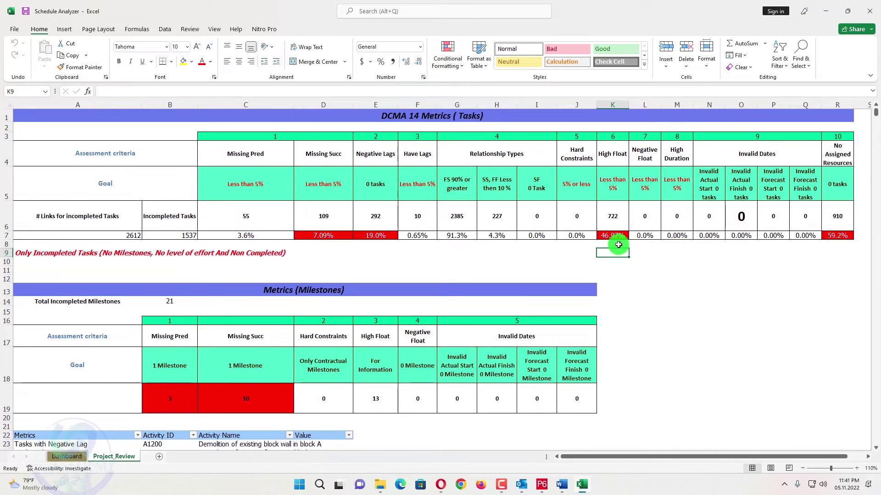
click(649, 176)
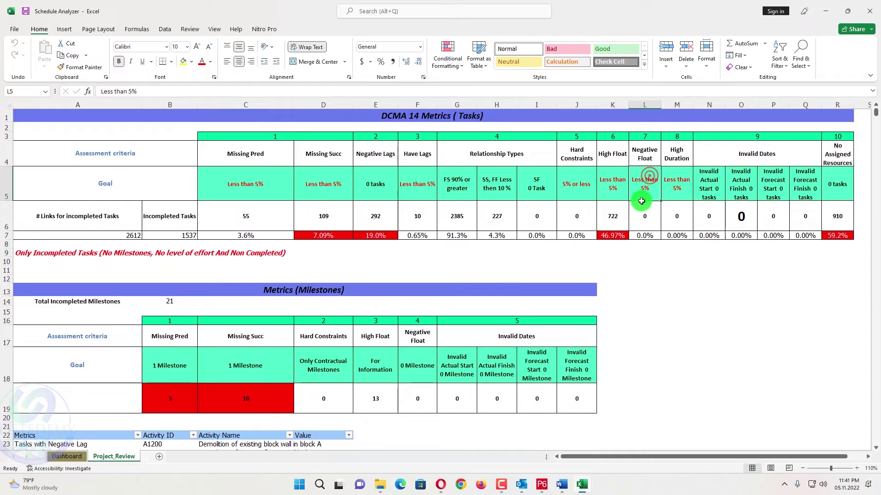
click(642, 235)
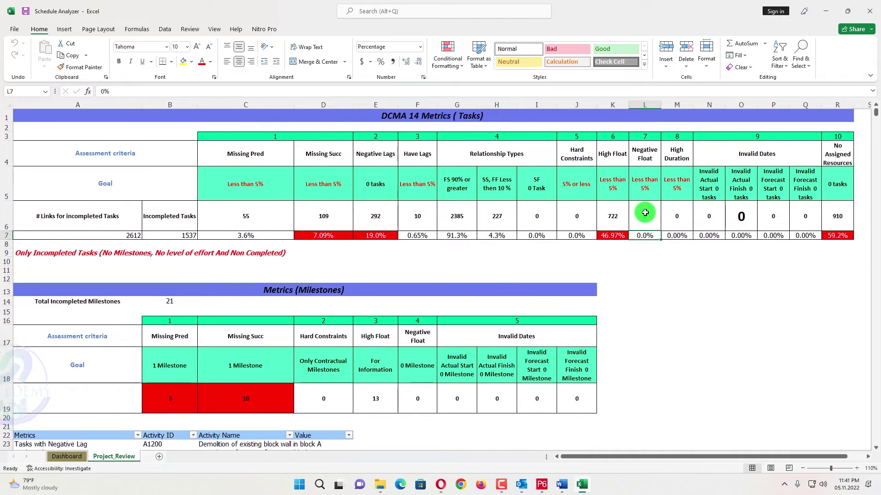
click(637, 208)
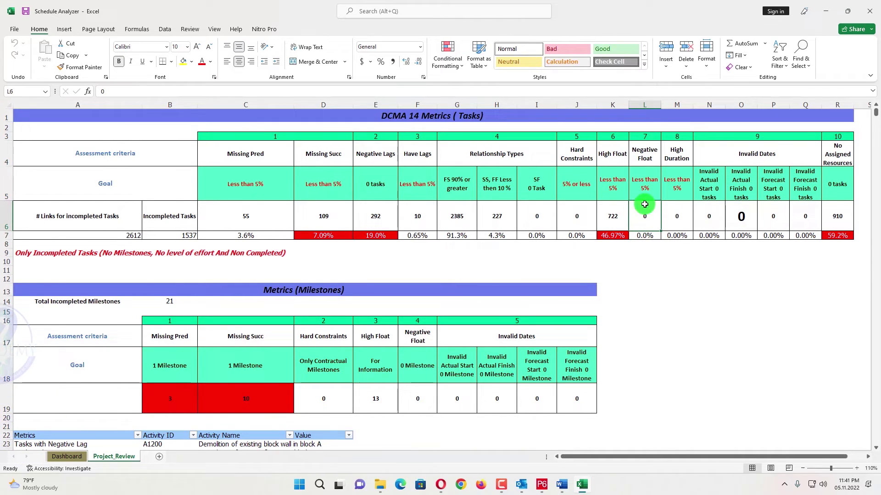
click(677, 163)
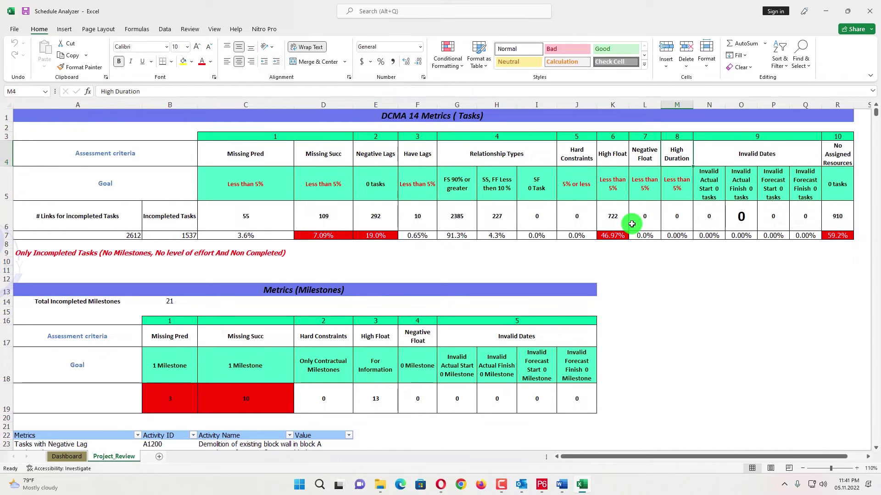
click(639, 156)
click(667, 277)
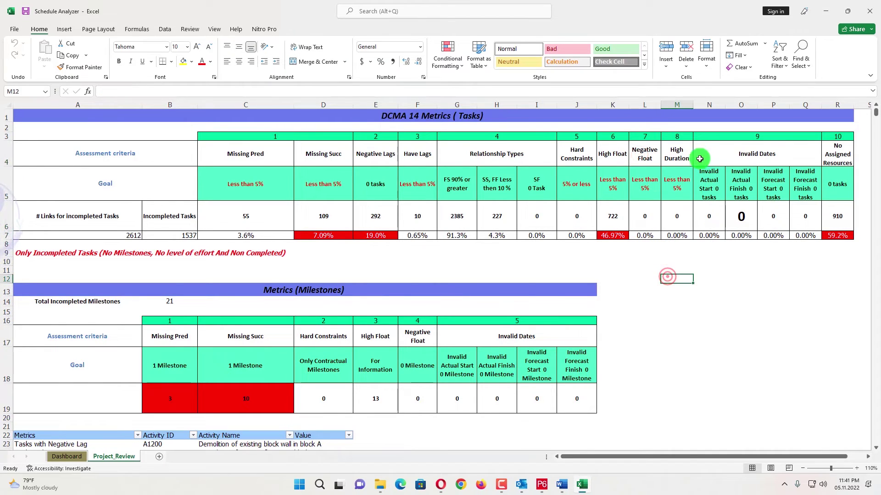
drag(689, 155, 679, 214)
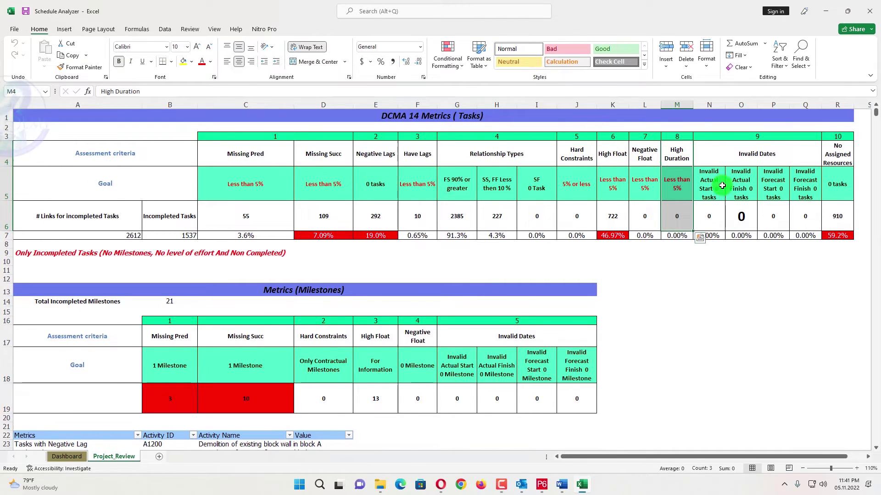
click(673, 207)
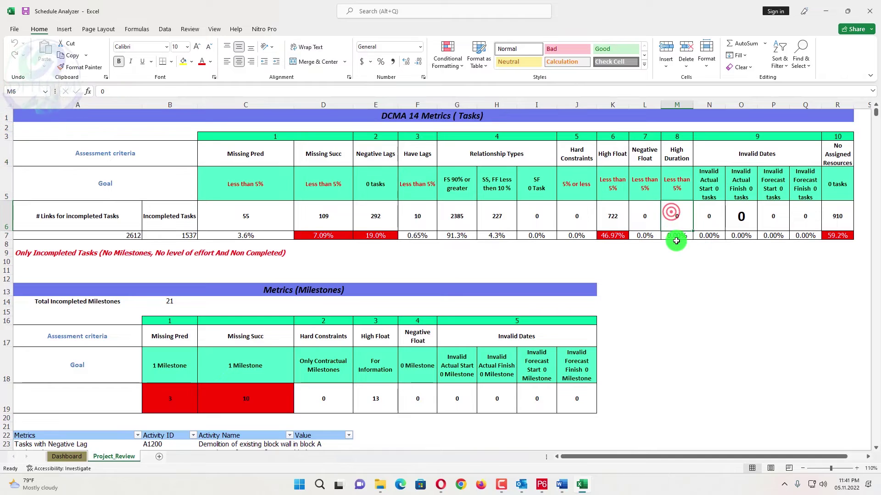
click(677, 258)
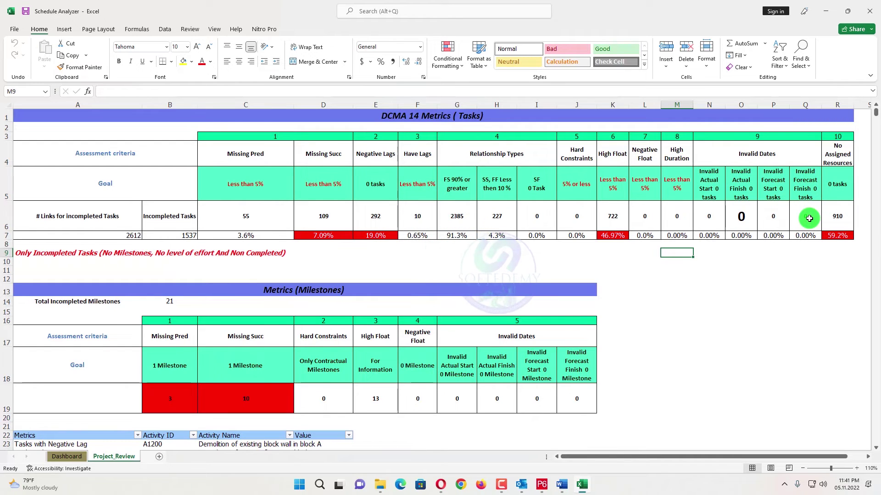
drag(746, 151, 773, 207)
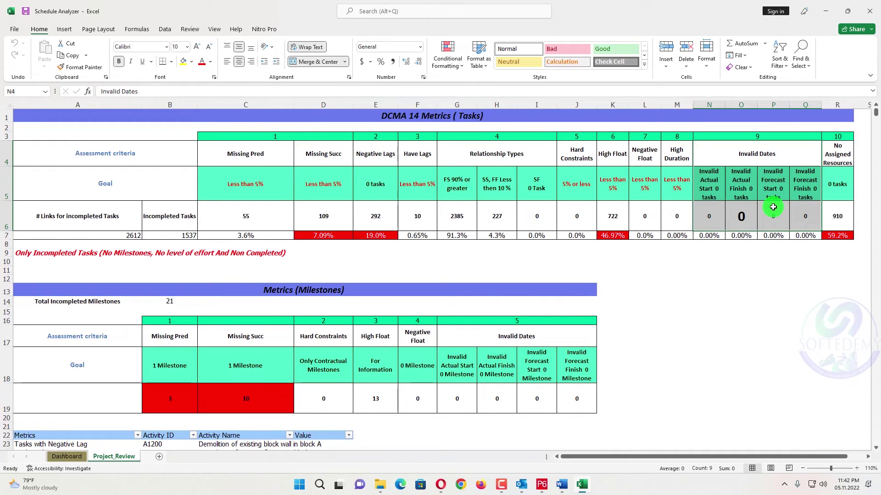
click(807, 277)
drag(841, 173, 842, 222)
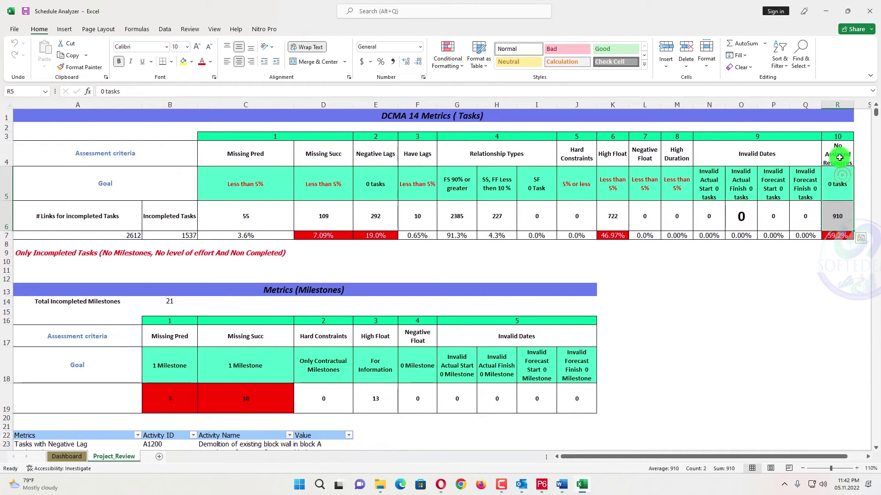
click(842, 191)
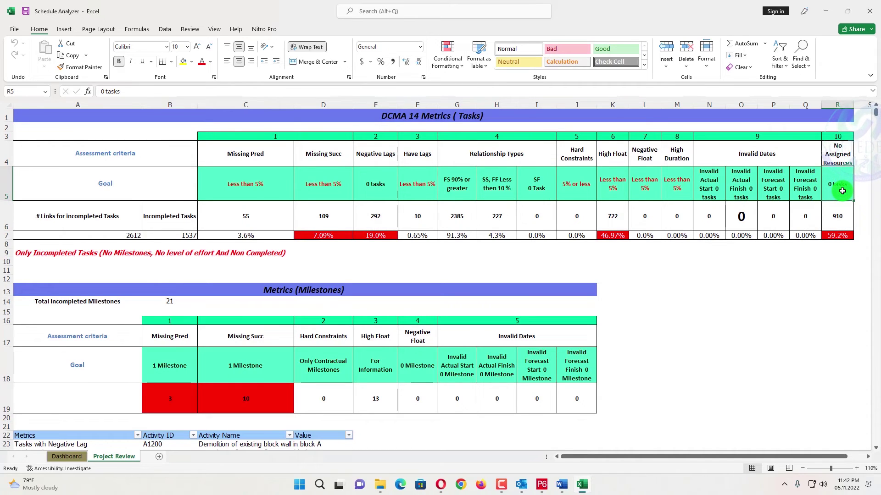
click(846, 221)
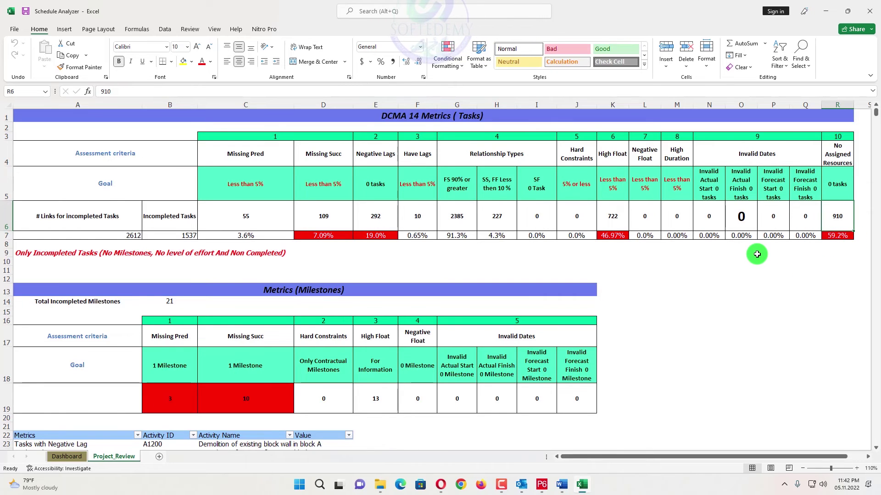
scroll(754, 255, down, 2)
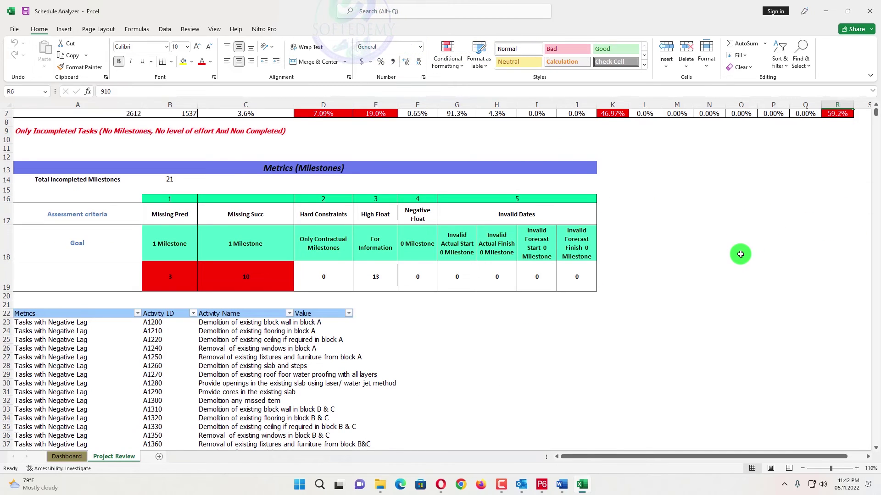
scroll(682, 255, up, 2)
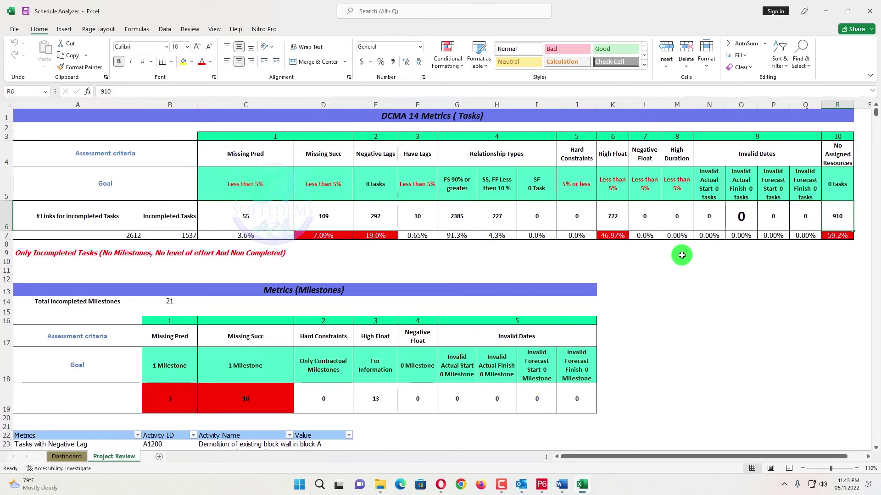
scroll(419, 240, down, 4)
scroll(335, 218, up, 3)
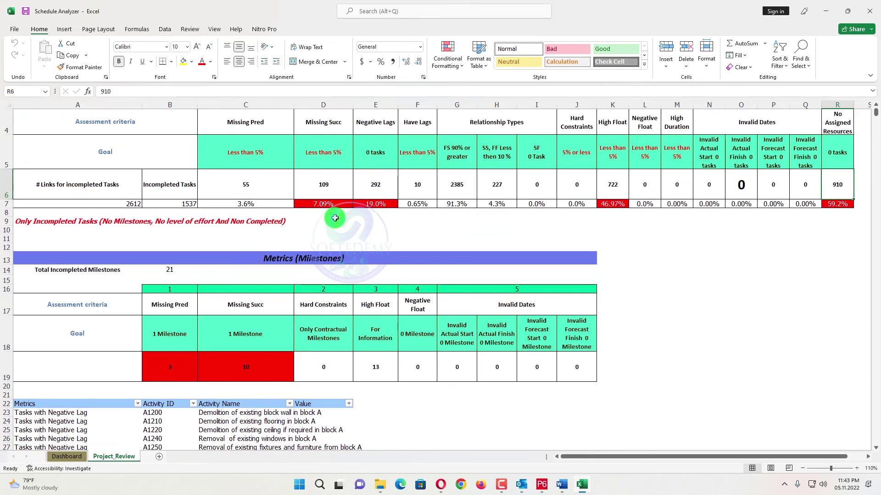
scroll(262, 311, down, 2)
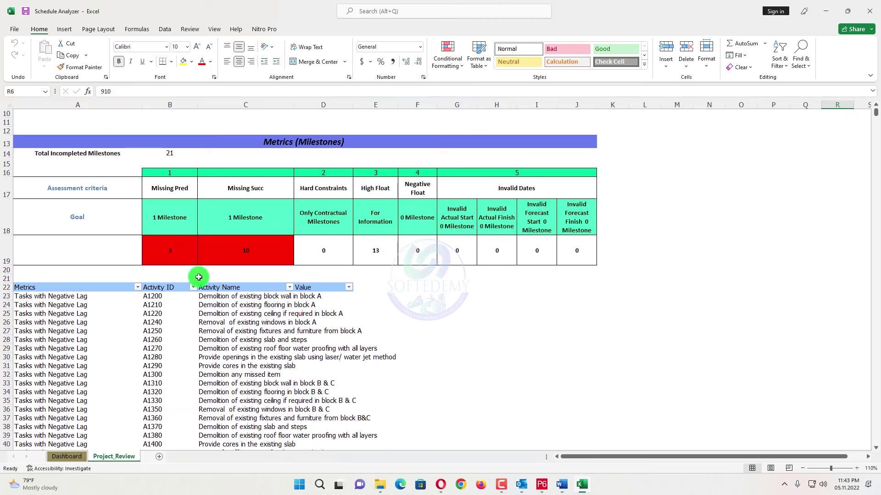
click(170, 240)
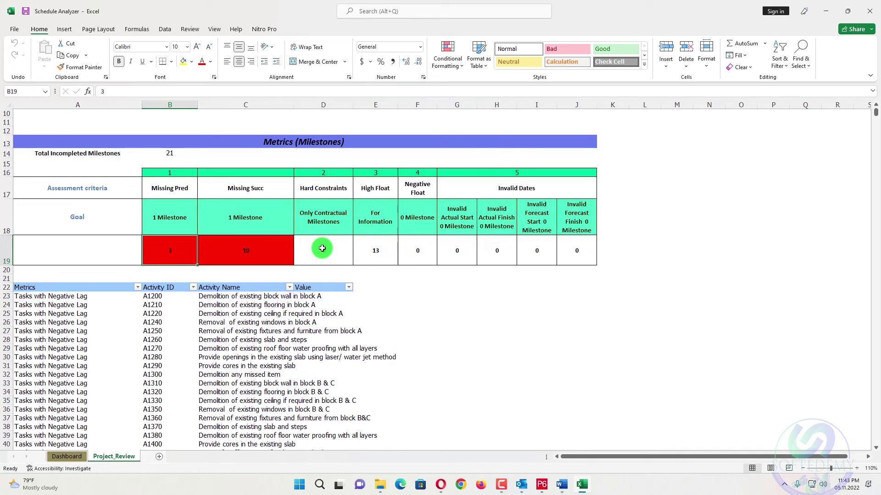
click(363, 258)
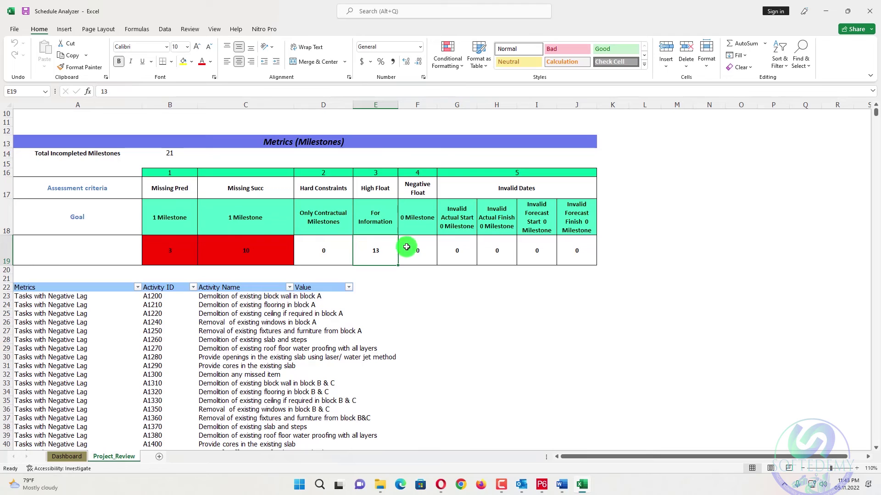
scroll(454, 245, down, 3)
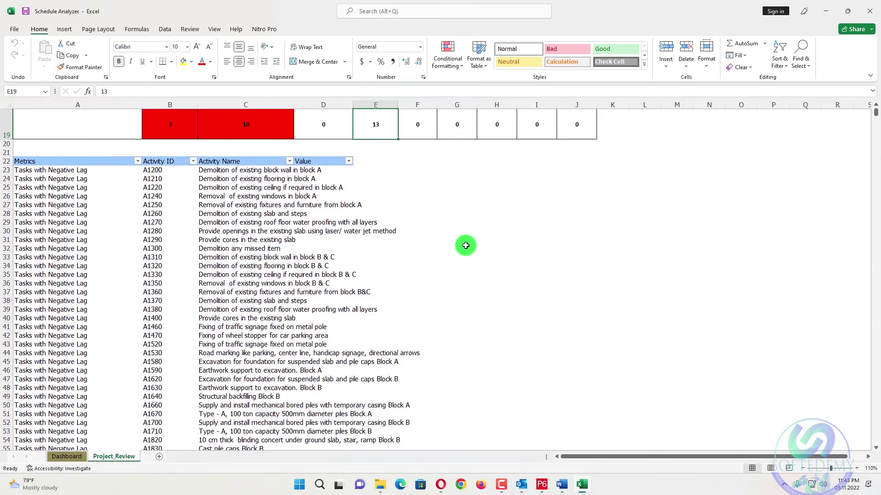
scroll(527, 250, up, 4)
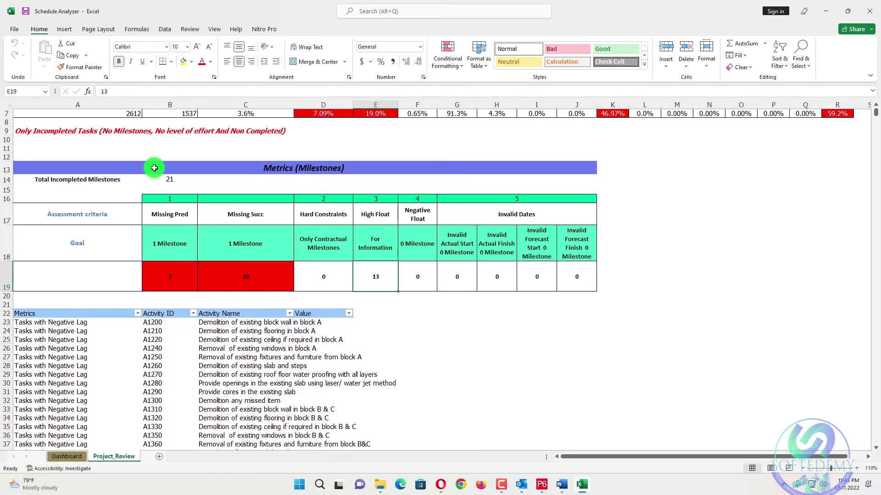
scroll(168, 179, up, 2)
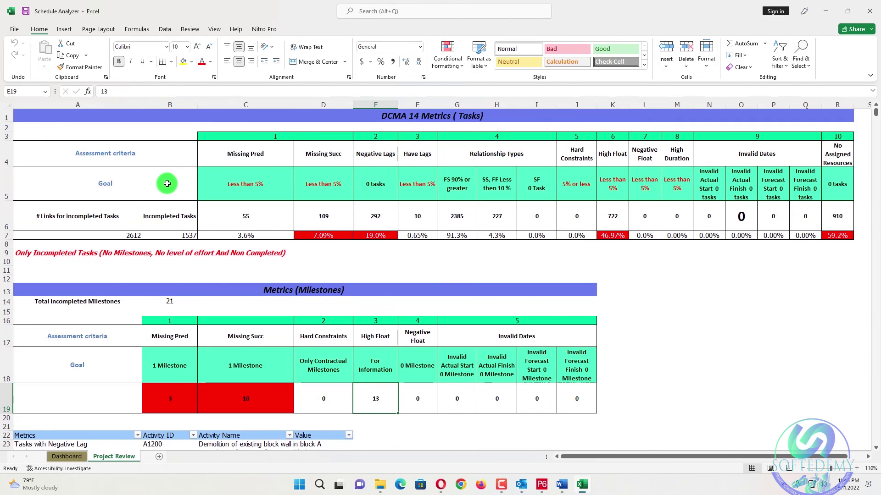
scroll(167, 184, down, 1)
click(73, 458)
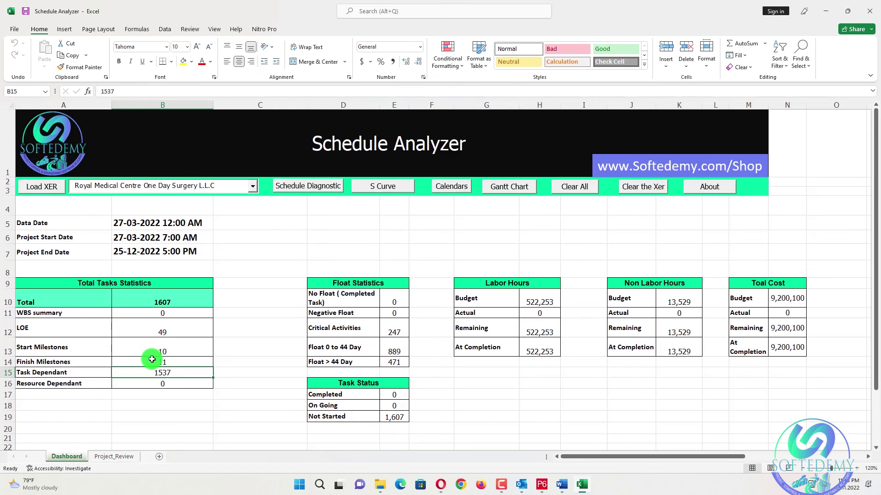
click(113, 457)
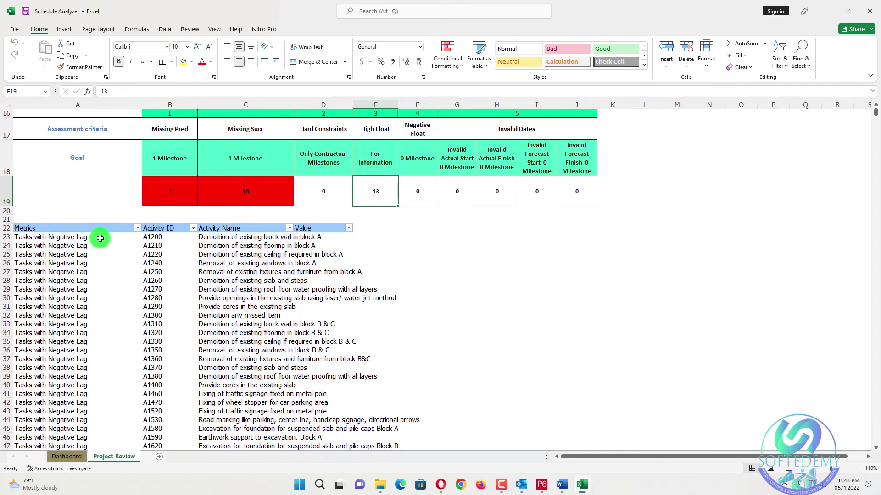
- Filter the Metrics column to only Tasks with high Float and browse the 722 remaining records
click(137, 228)
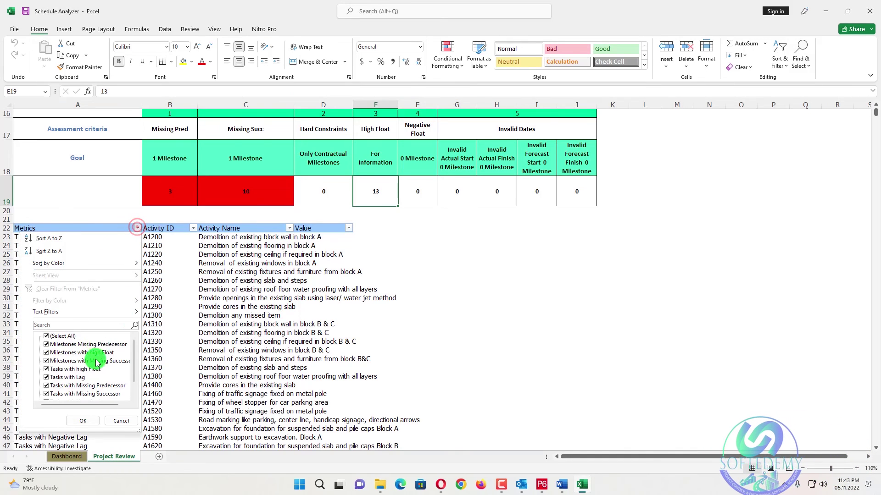
click(53, 337)
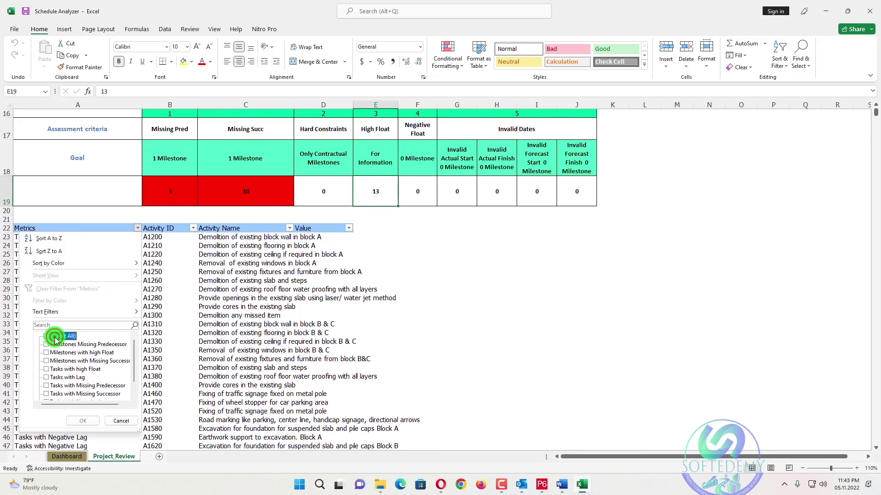
scroll(178, 308, up, 5)
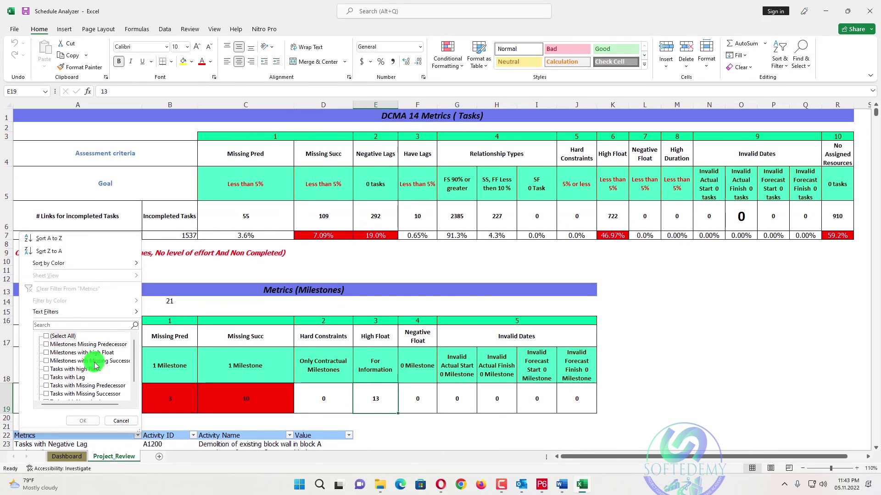
click(71, 344)
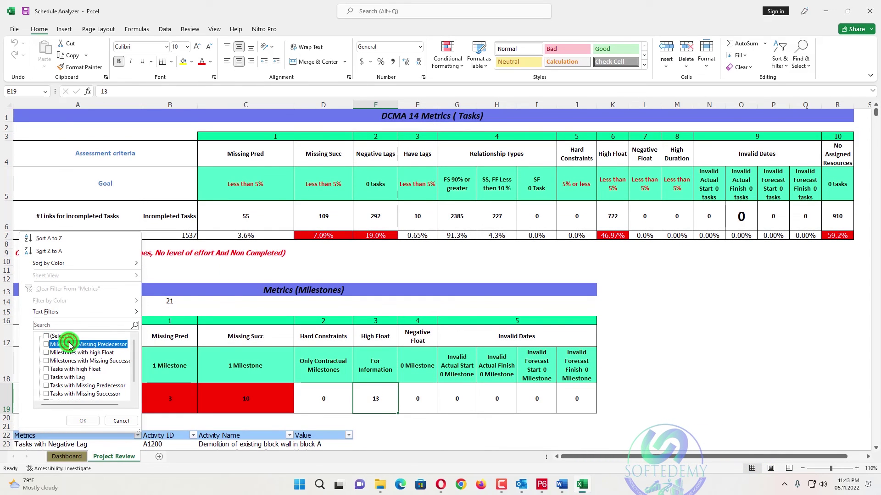
click(71, 369)
click(82, 421)
scroll(168, 331, down, 7)
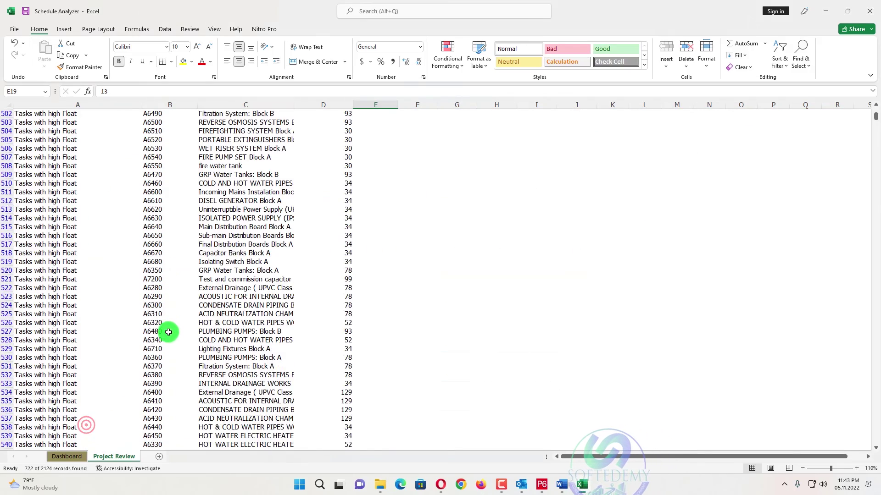
scroll(169, 331, down, 18)
scroll(240, 243, up, 20)
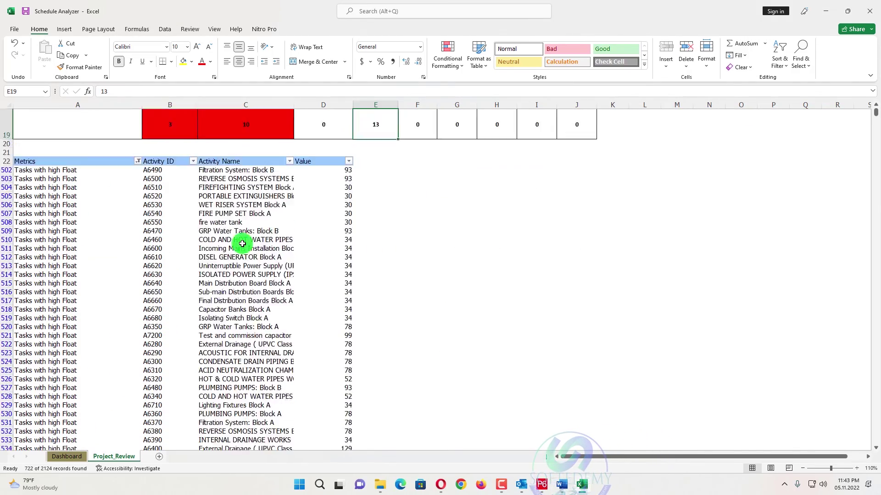
scroll(242, 243, up, 5)
scroll(202, 211, down, 5)
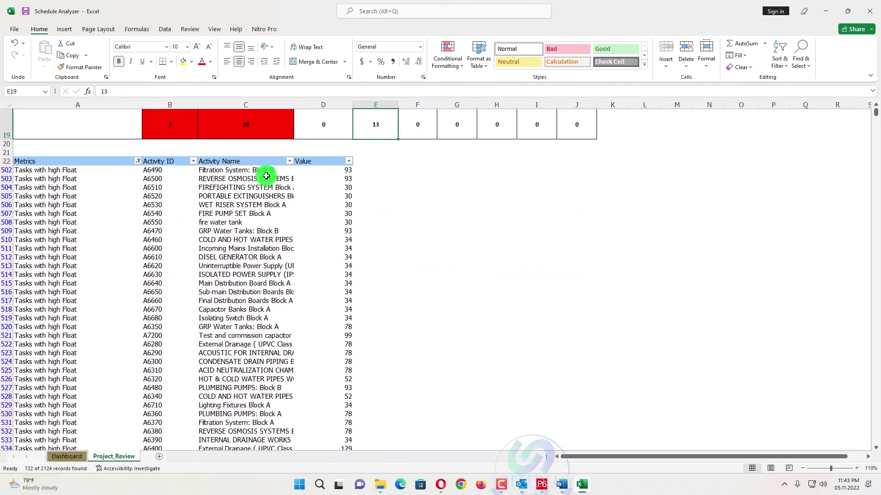
scroll(272, 177, down, 6)
scroll(271, 177, up, 12)
scroll(280, 179, down, 12)
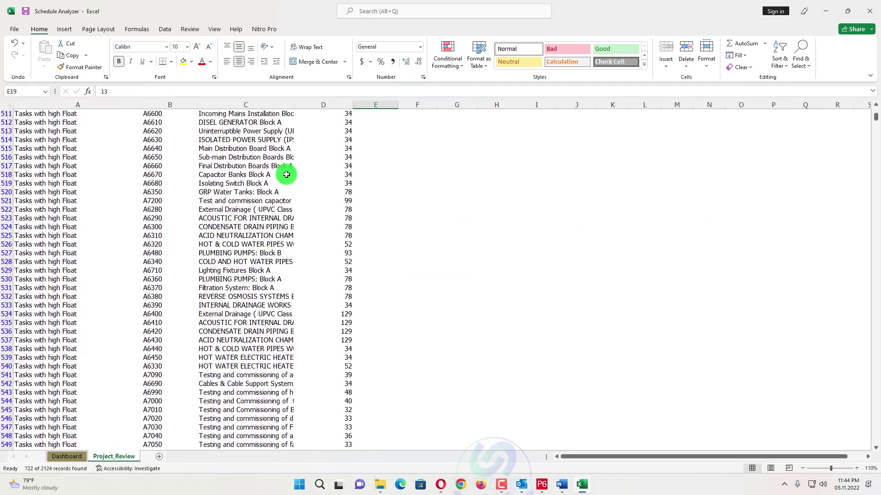
scroll(286, 174, up, 3)
scroll(340, 177, up, 5)
scroll(340, 193, down, 5)
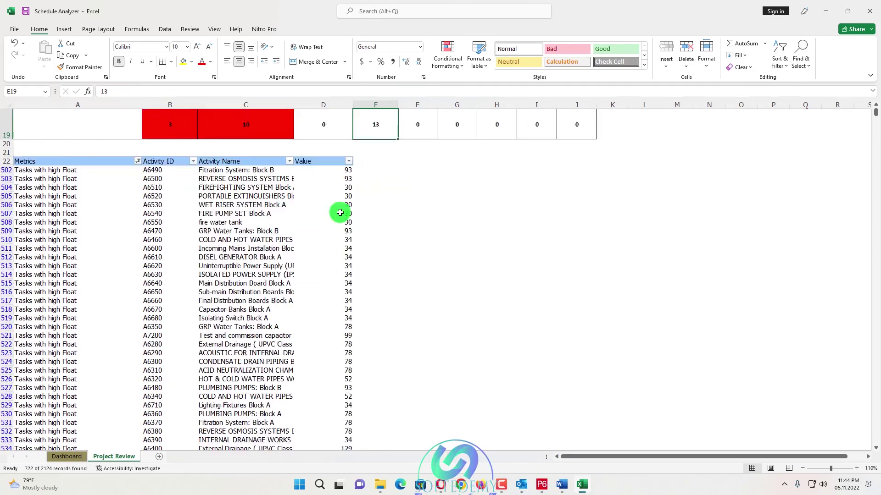
scroll(340, 212, down, 1)
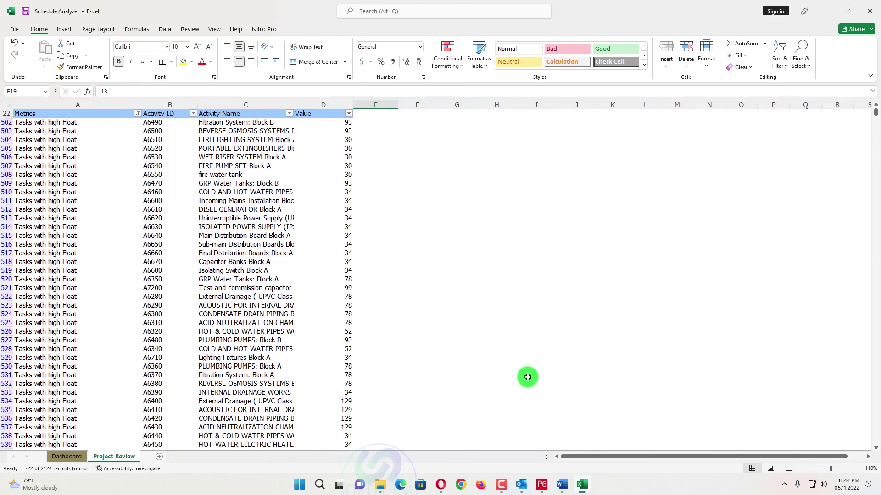
scroll(387, 262, up, 5)
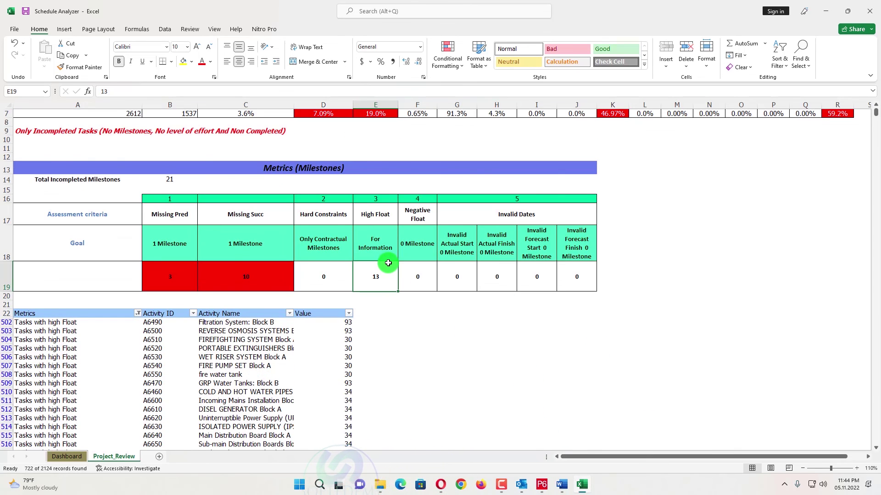